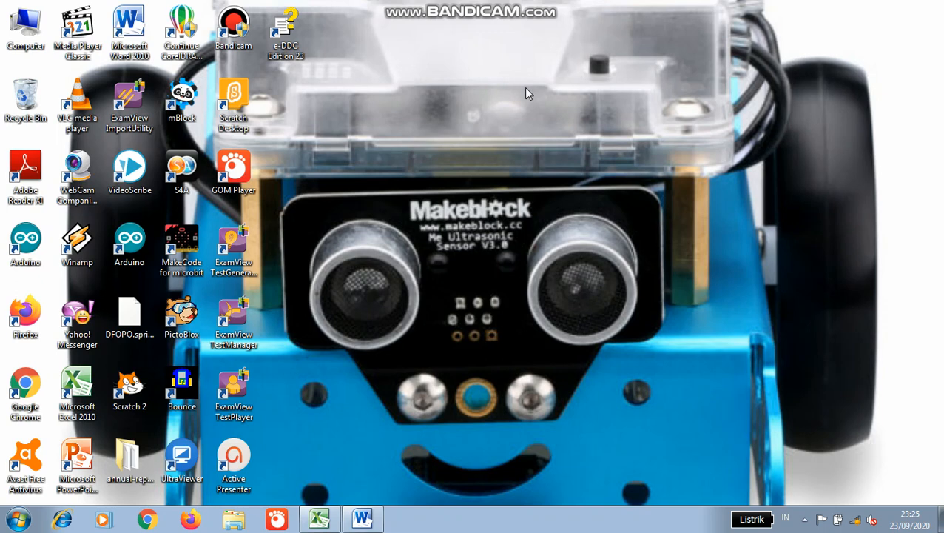
Open a blank Excel workbook and switch to the Word document aplikasi pengolah angka to examine the labelled Excel window picture
double_click(83, 396)
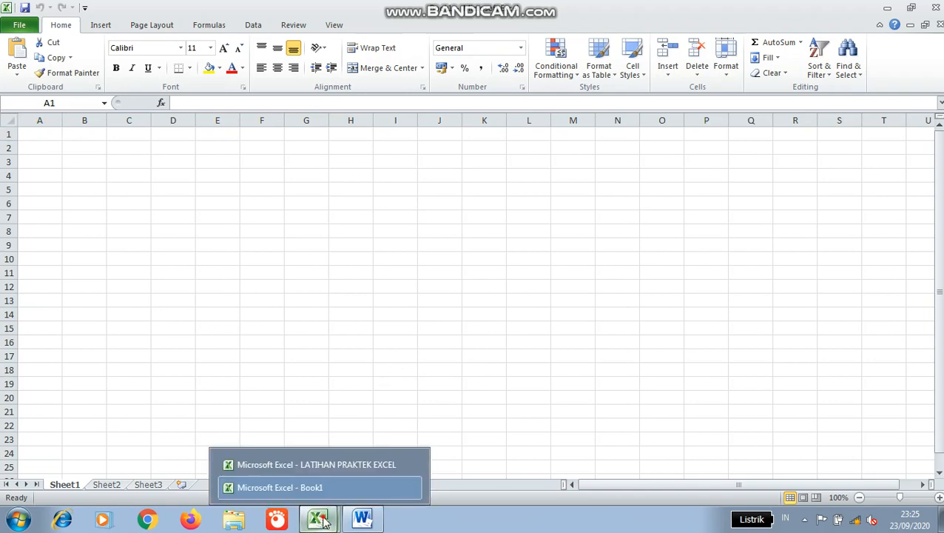
left_click(363, 519)
left_click(373, 359)
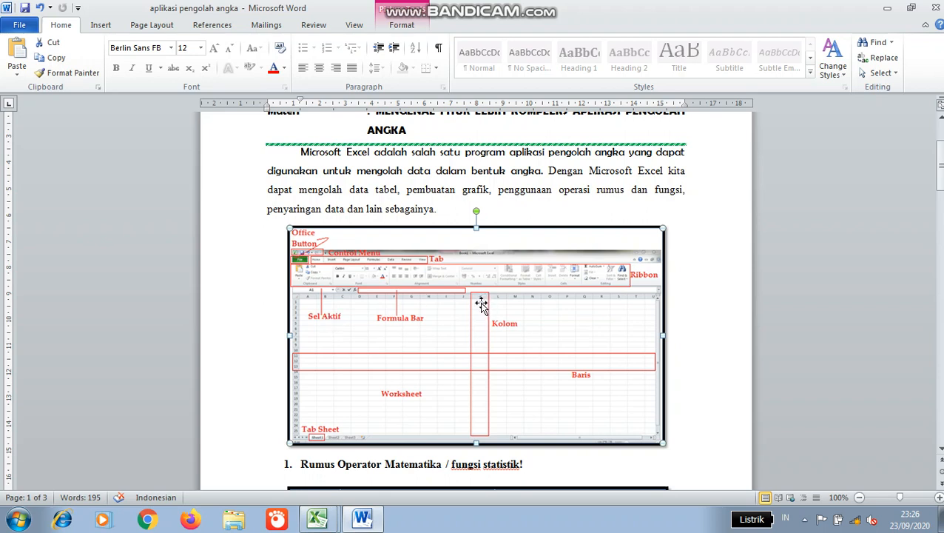
left_click(695, 270)
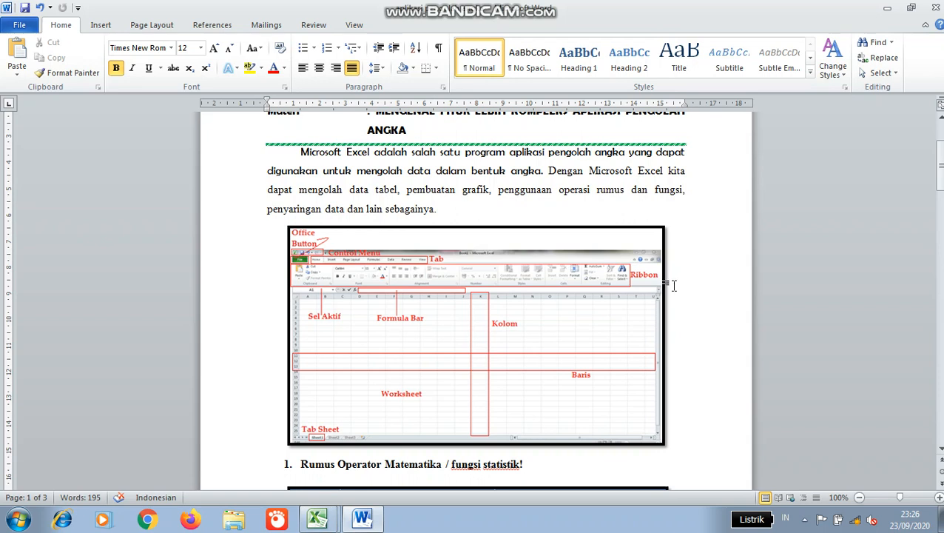
left_click(467, 283)
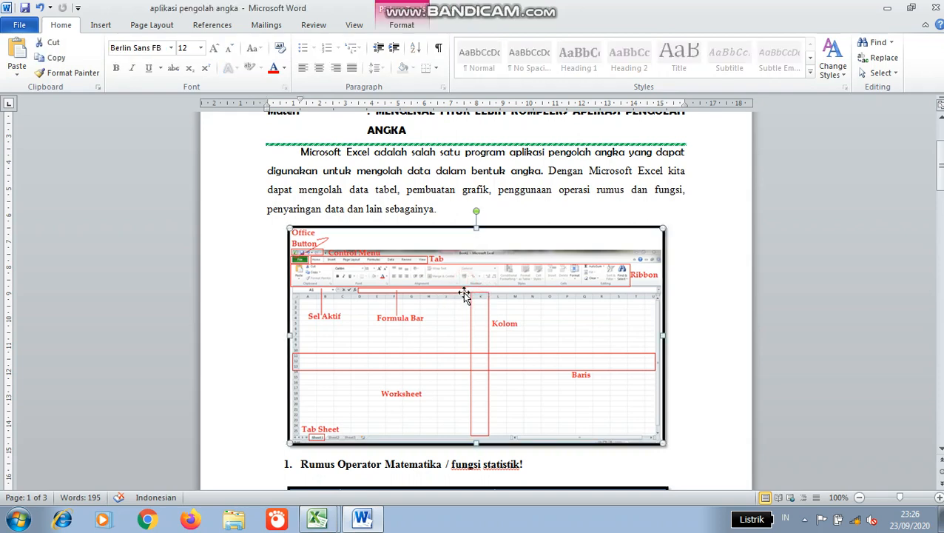
Switch to the blank Excel workbook Book1 and enter NAMA in cell D10 using the formula bar
left_click(319, 519)
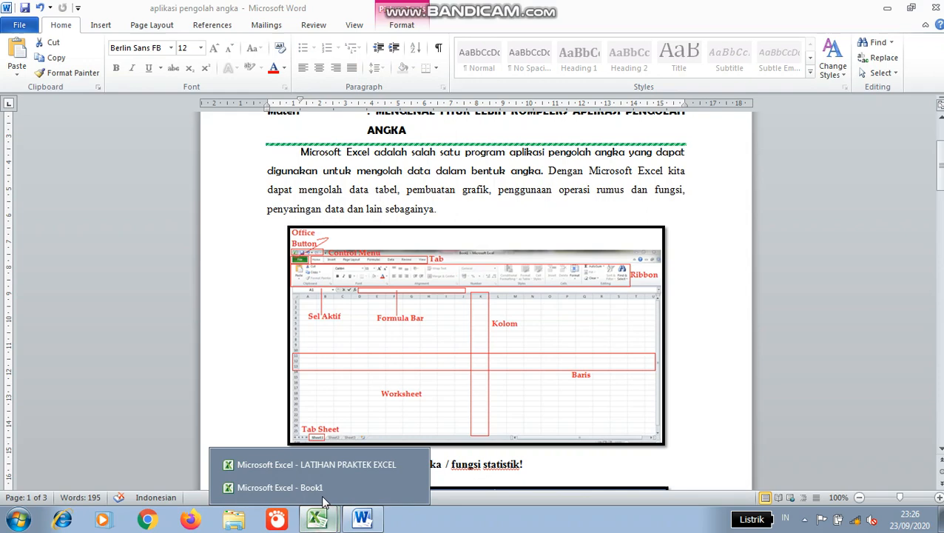
left_click(282, 488)
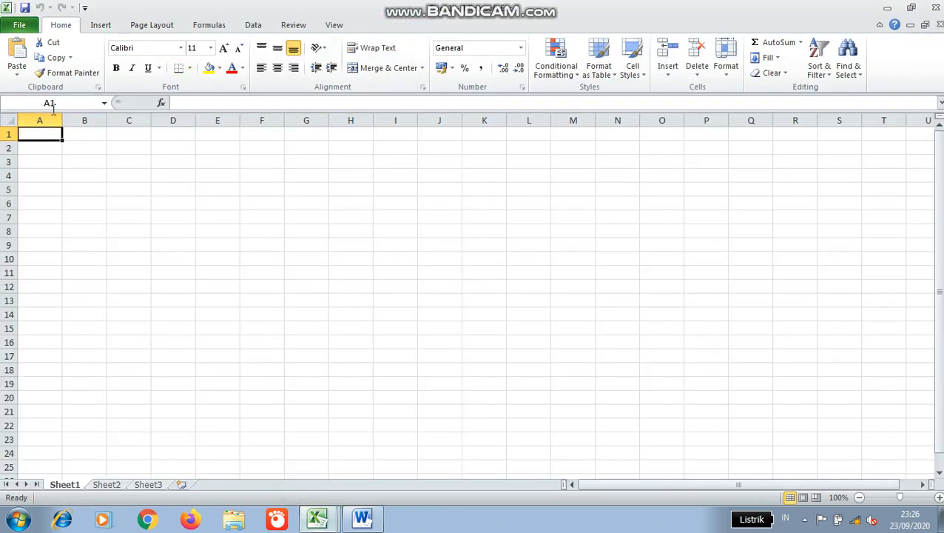
left_click(90, 219)
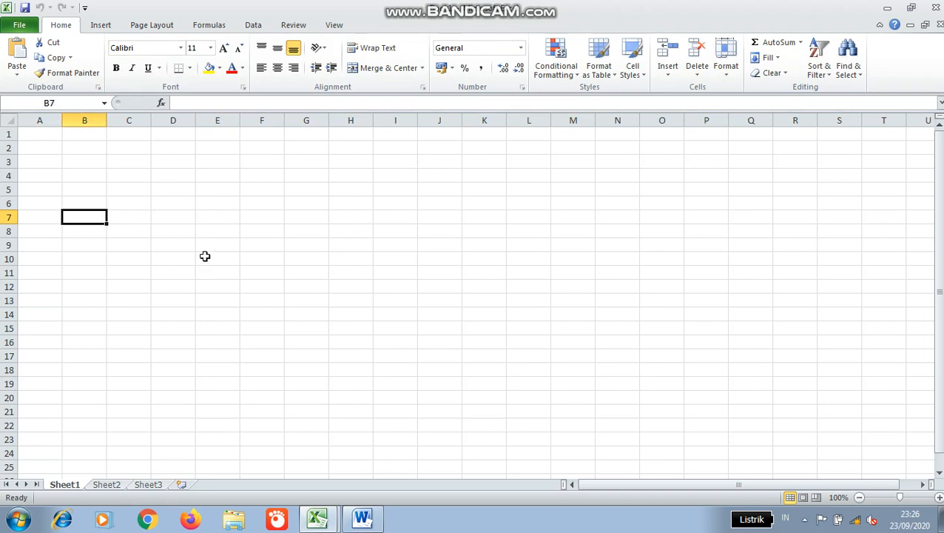
left_click(181, 260)
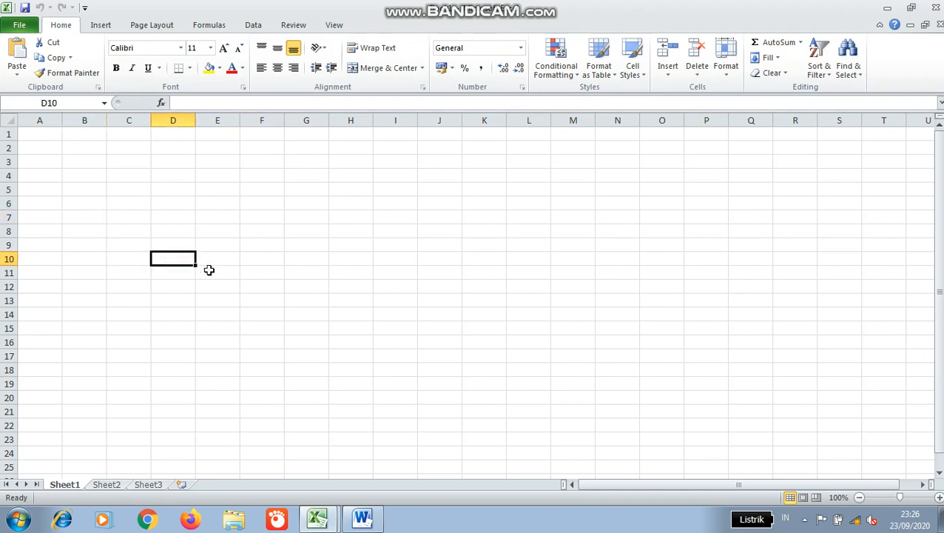
left_click(198, 102)
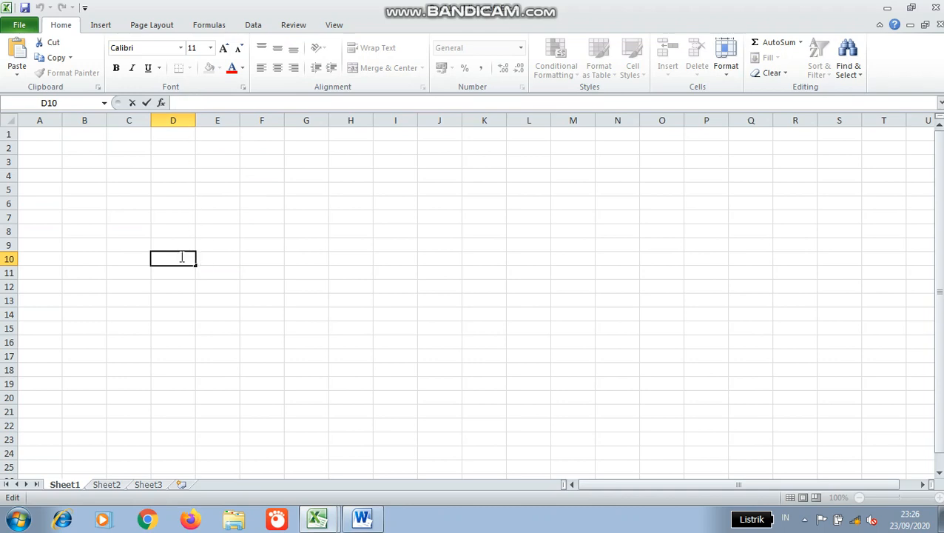
type("NAMA")
left_click(251, 148)
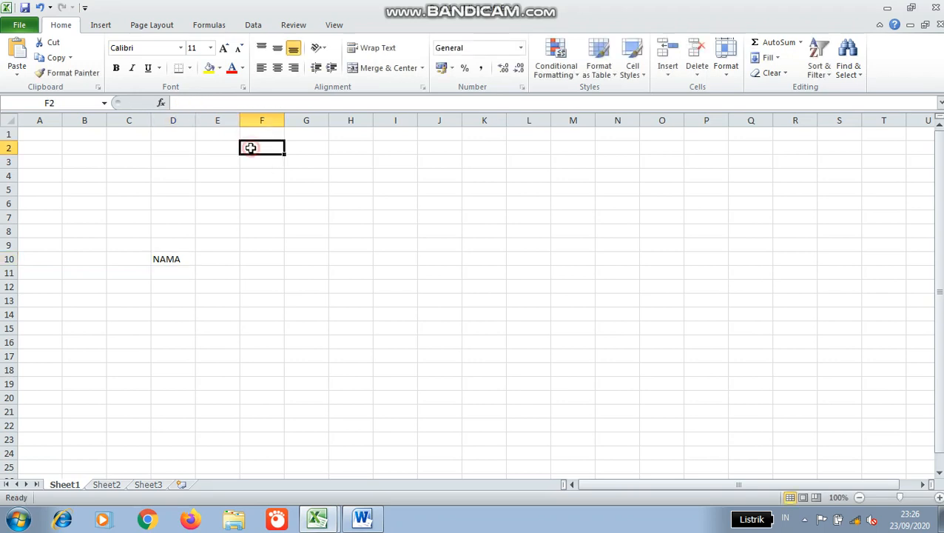
Start a formula in cell E10, look through the complete list of available functions, and cancel it
left_click(220, 256)
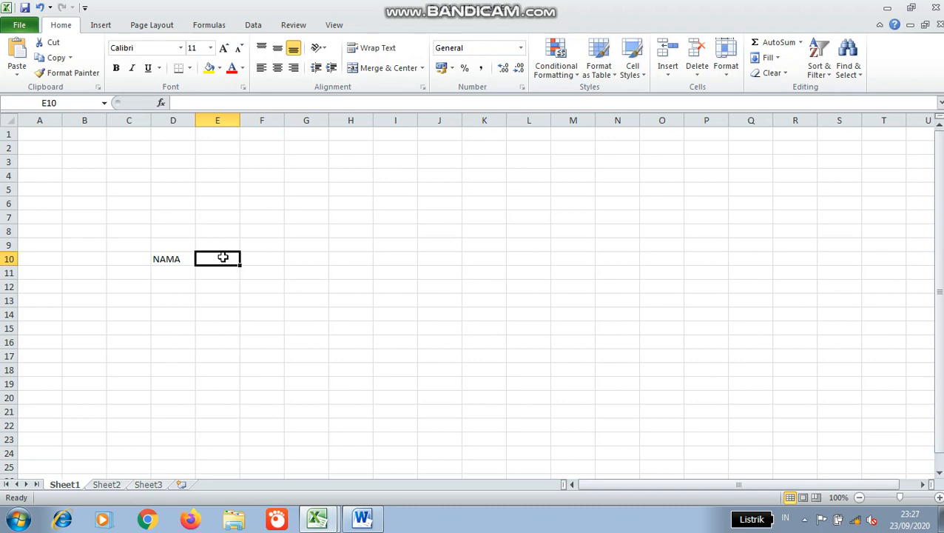
type("=")
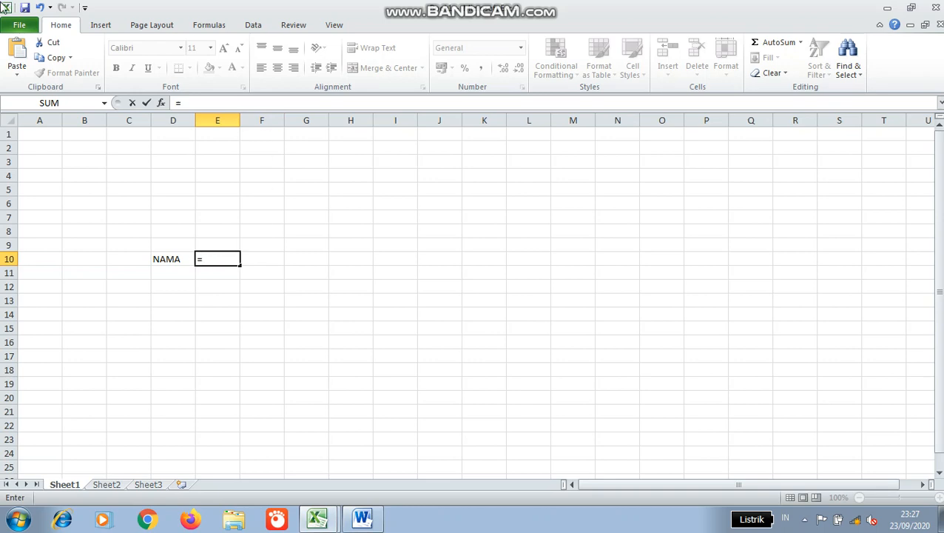
left_click(104, 104)
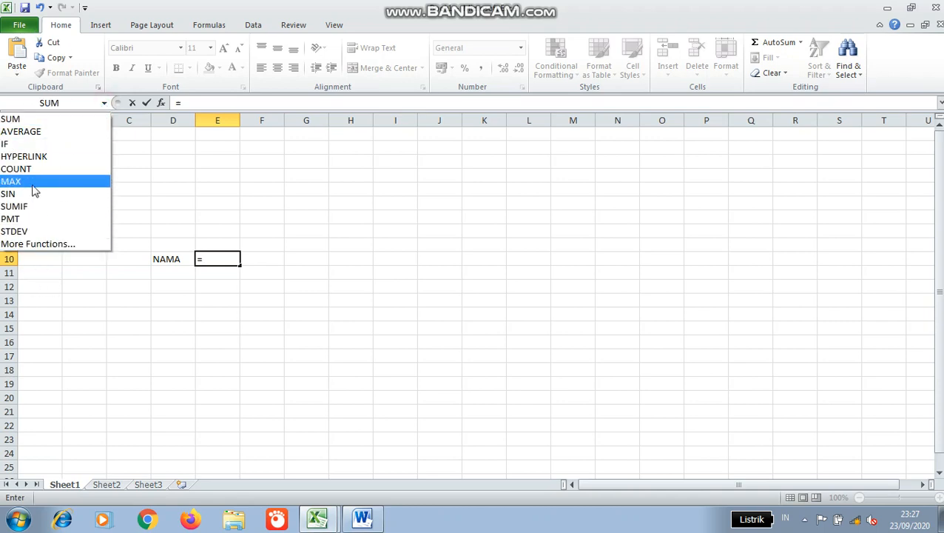
left_click(58, 246)
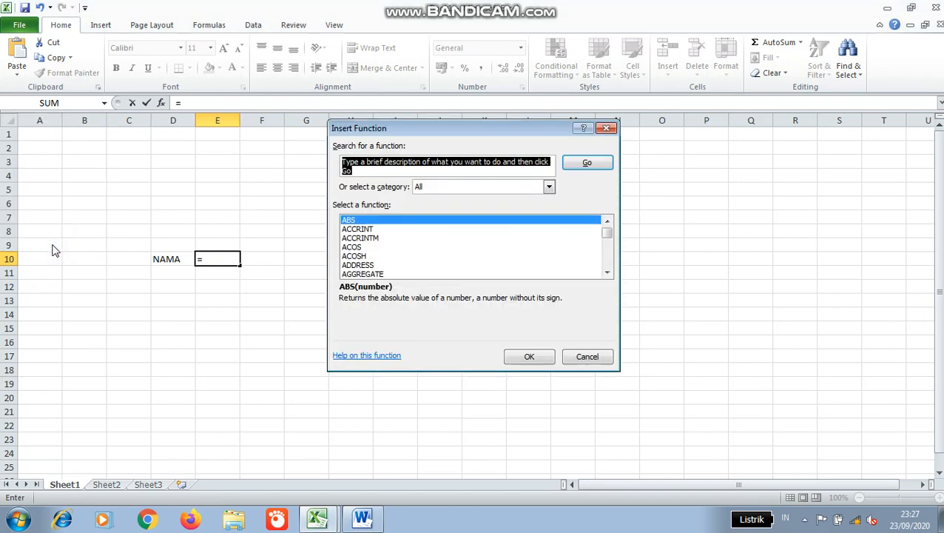
left_click_drag(611, 236, 609, 265)
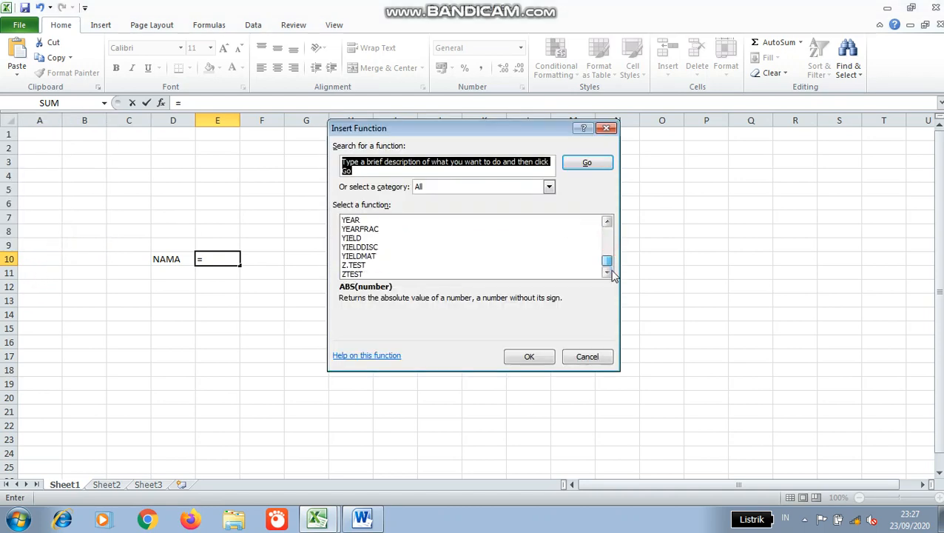
left_click(607, 128)
left_click(248, 289)
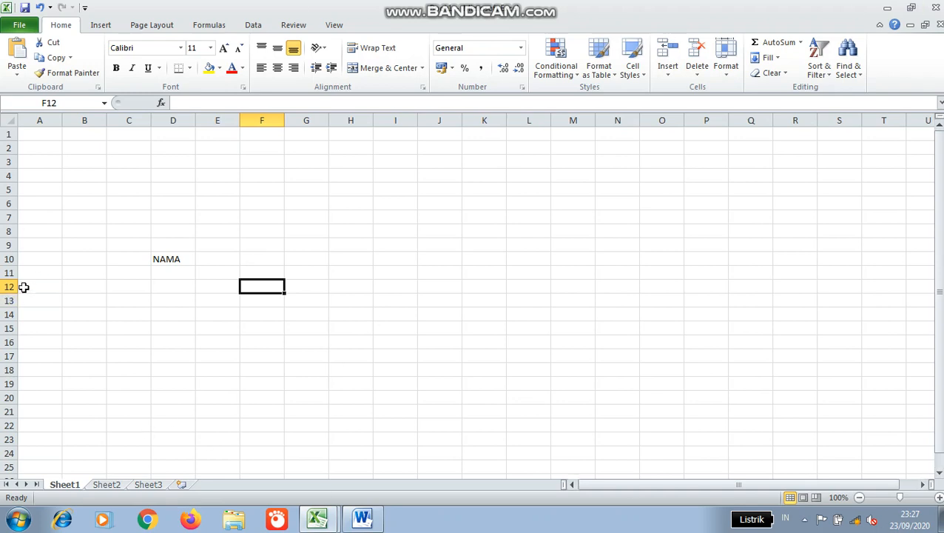
Highlight rows 12 to 15 and column G, and apply borders to all cells in the range F3:G16
left_click_drag(9, 289, 20, 333)
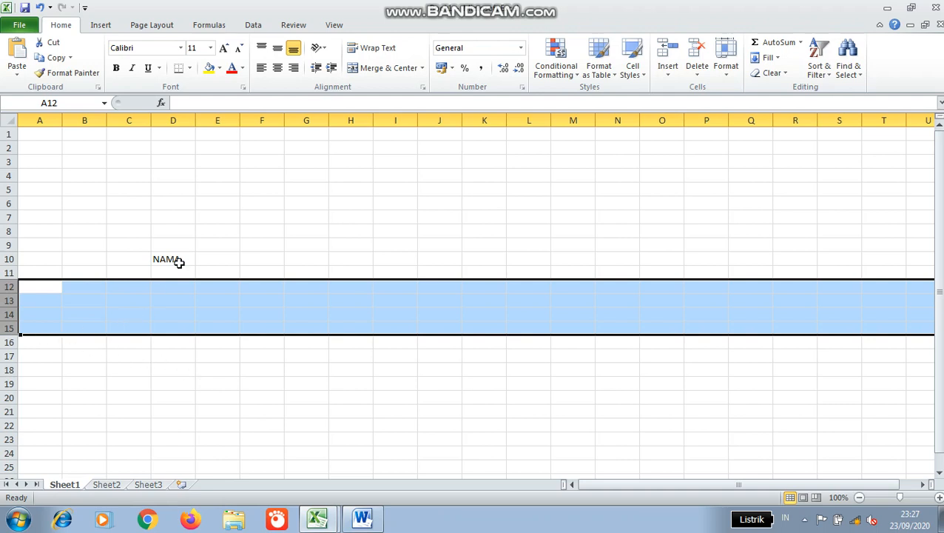
left_click(301, 113)
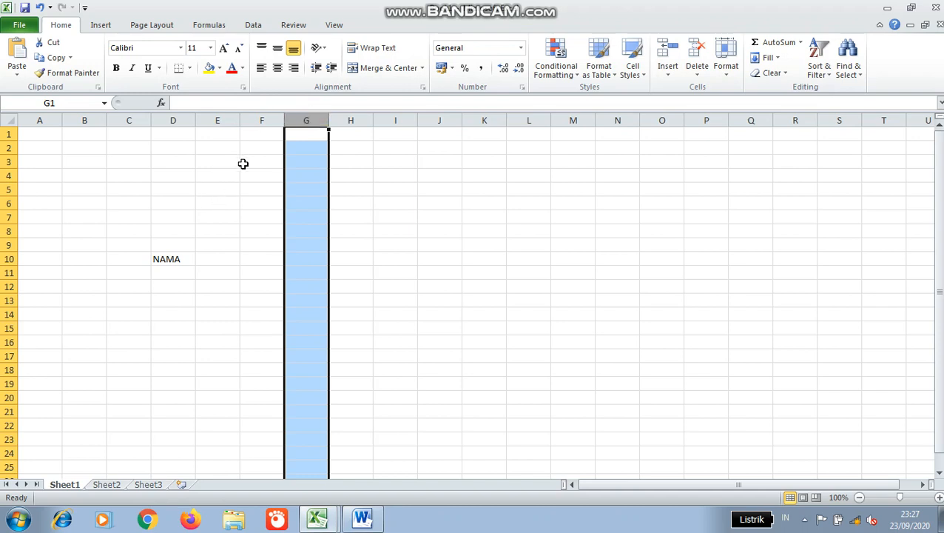
left_click_drag(250, 164, 307, 342)
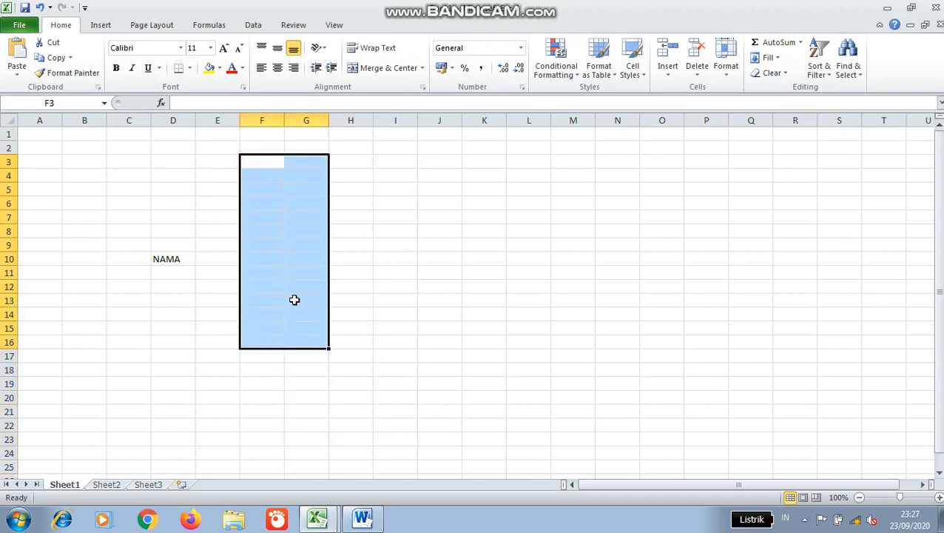
left_click(190, 69)
left_click(207, 179)
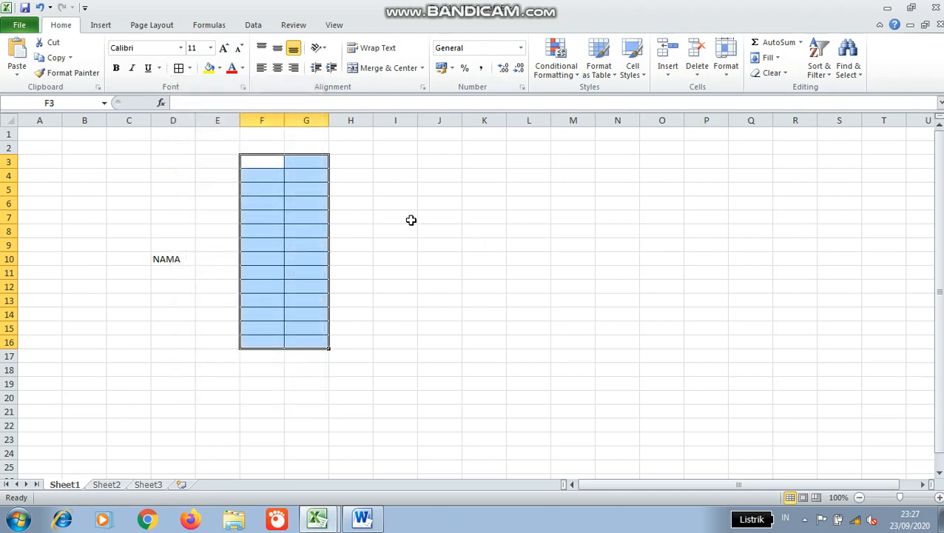
left_click(411, 220)
Highlight columns F and G and rows 3 and 4 one at a time to show the bordered table's columns and rows
left_click(259, 120)
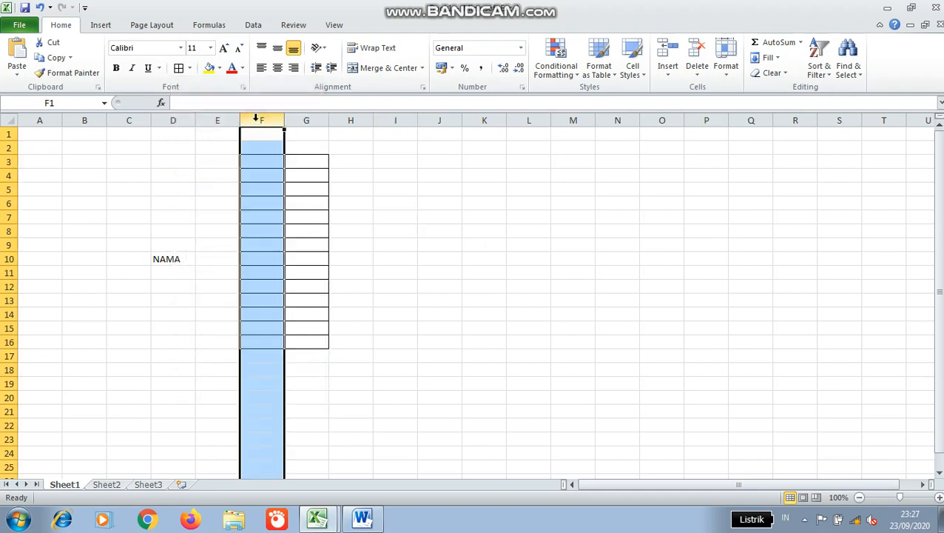
left_click(309, 118)
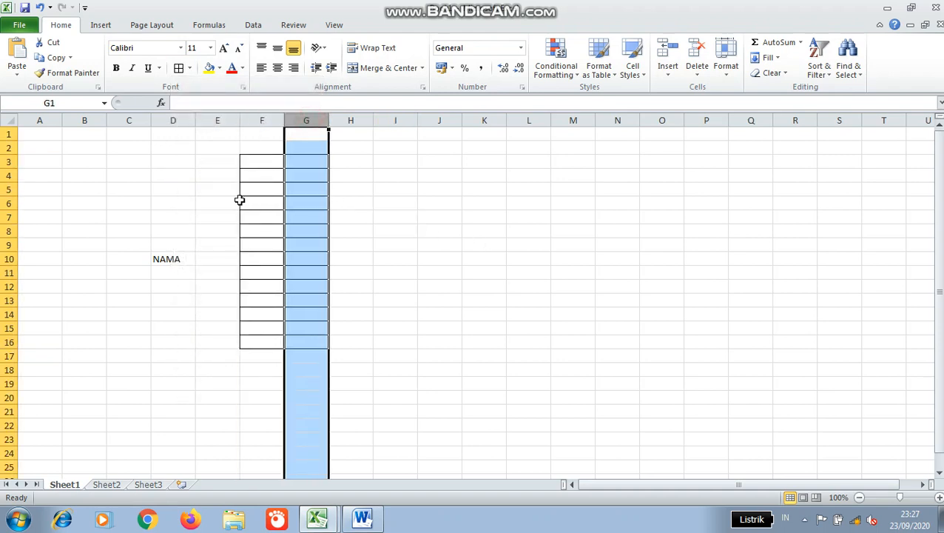
left_click(8, 161)
left_click(8, 176)
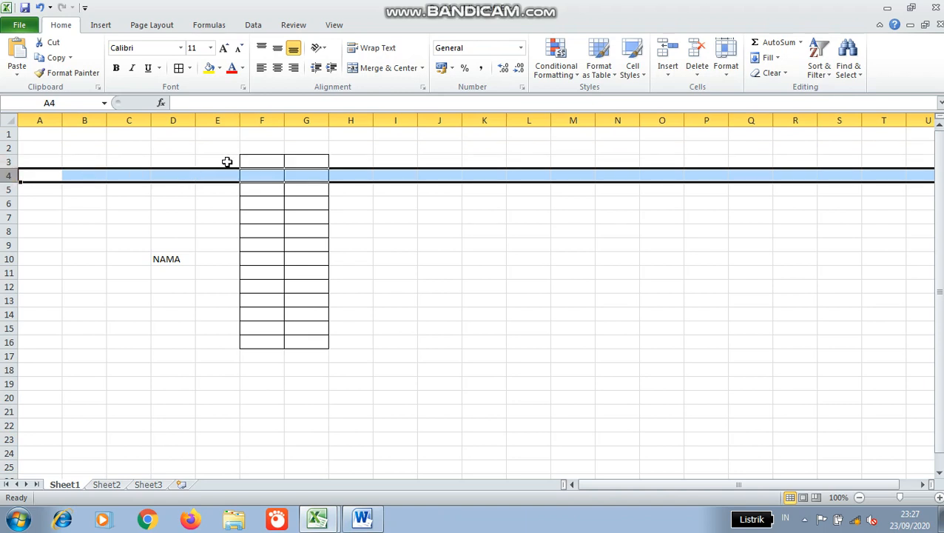
Number the table rows in column E by entering 1 in E3 and filling the series up to 14 in E16
left_click(222, 165)
type("1")
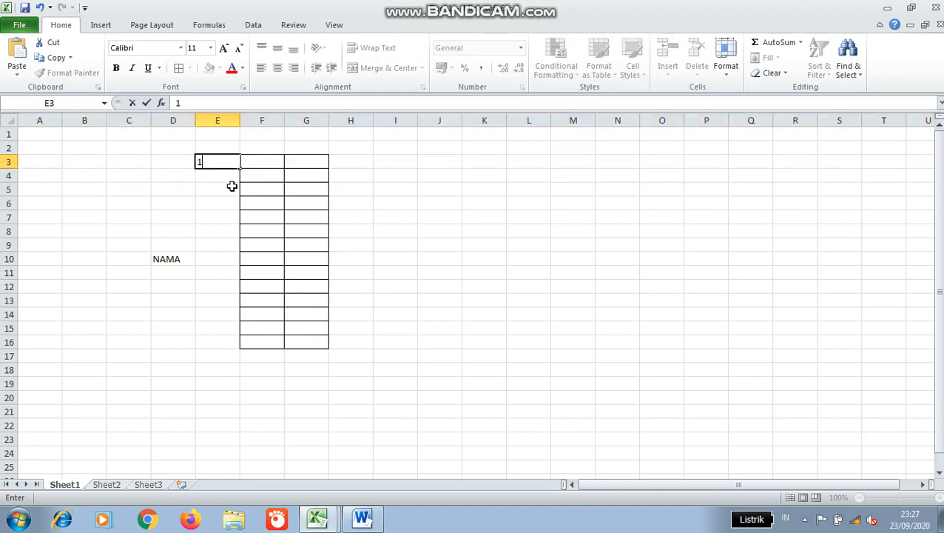
left_click(226, 176)
left_click(223, 164)
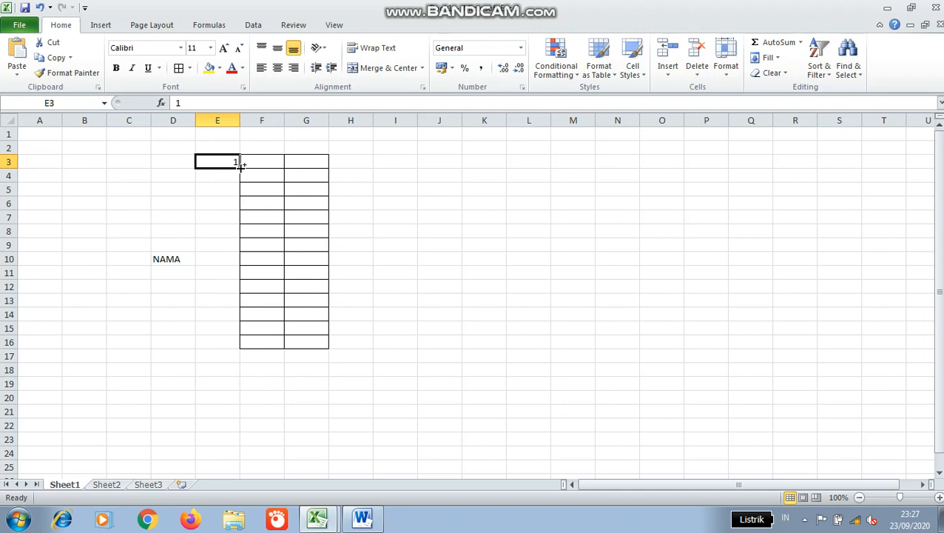
left_click_drag(240, 166, 245, 350)
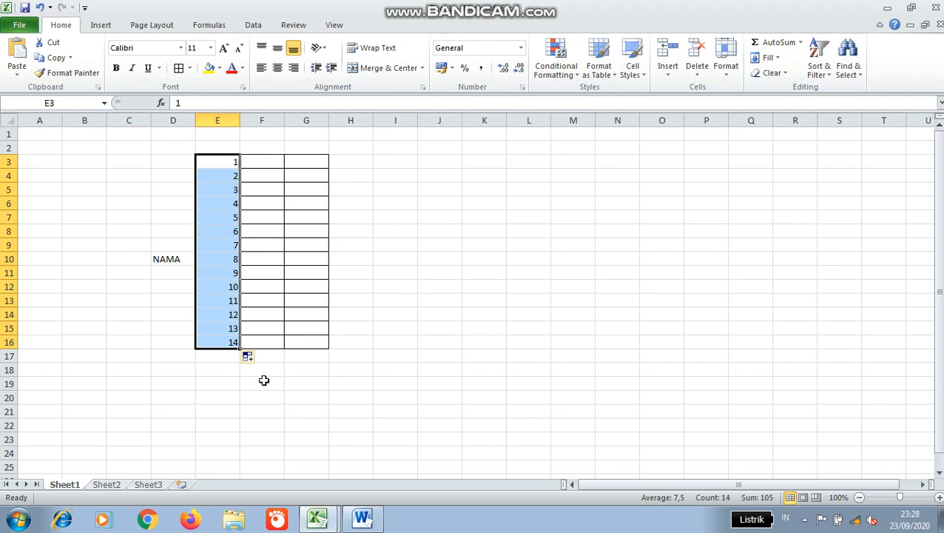
Enter 2 X 14 in cell F19 and close Book1 without saving the changes
left_click(263, 381)
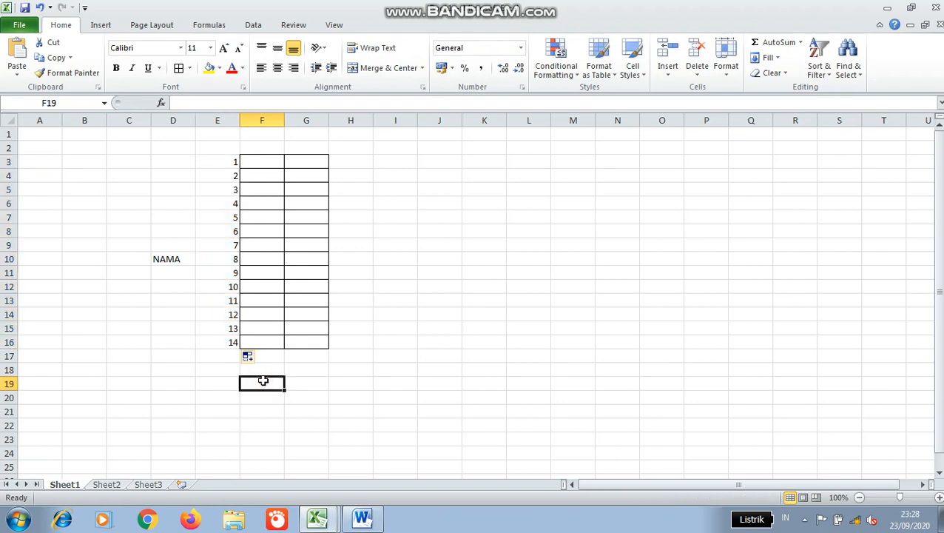
type("2 X 14")
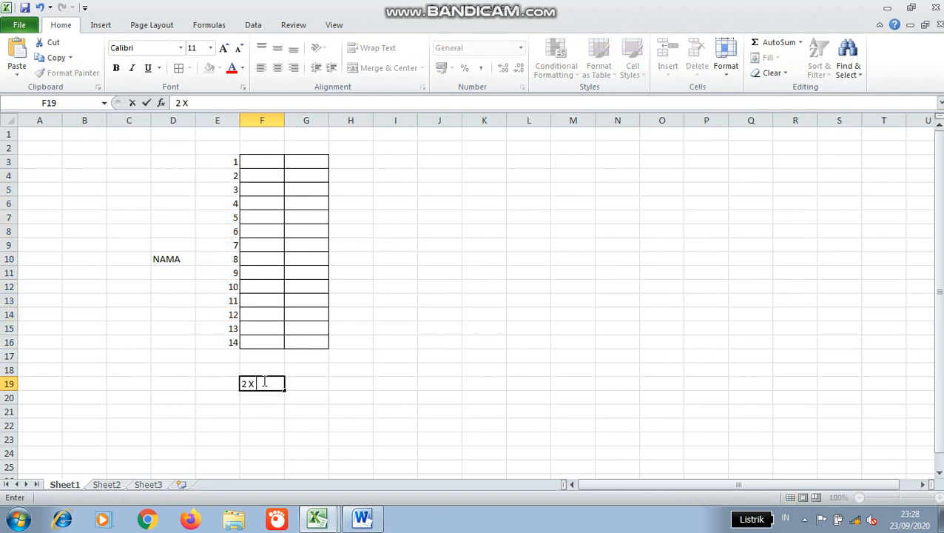
left_click(433, 396)
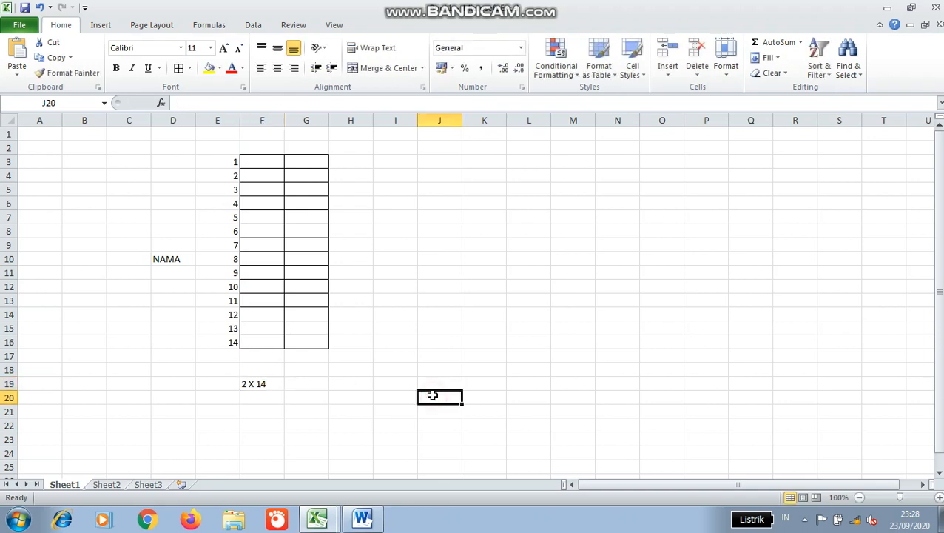
left_click(933, 7)
left_click(474, 275)
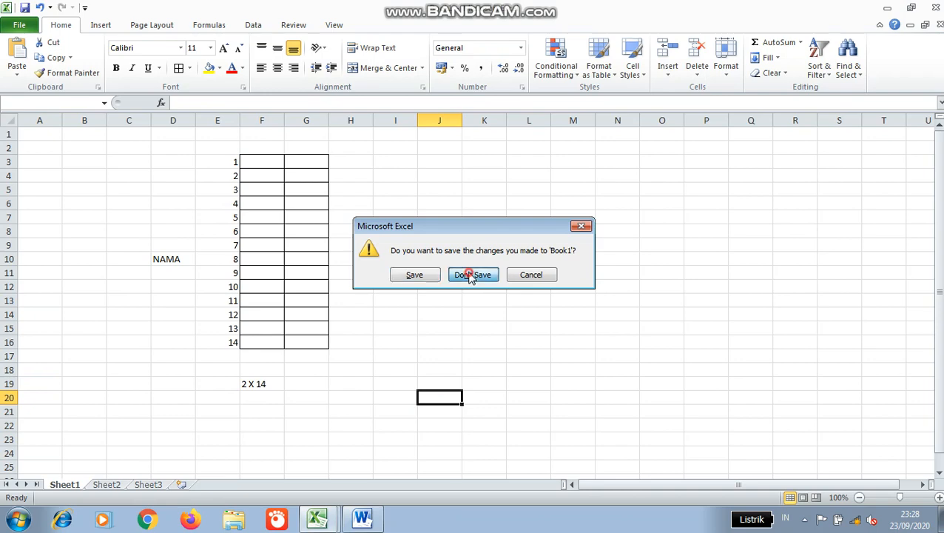
Read the SUM, AVERAGE, MAX and MIN table and the Fungsi Logika If section in the Word document
scroll(420, 430, "down", 6)
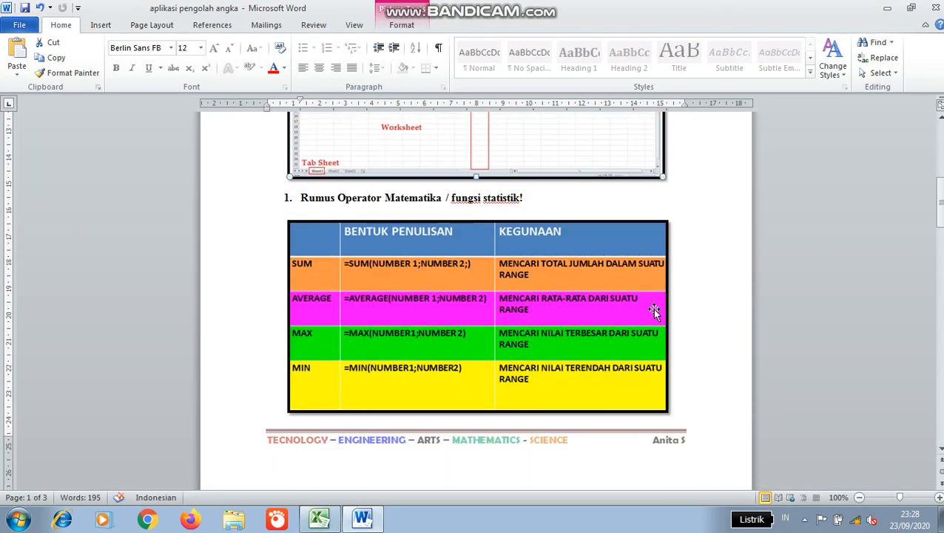
left_click(702, 314)
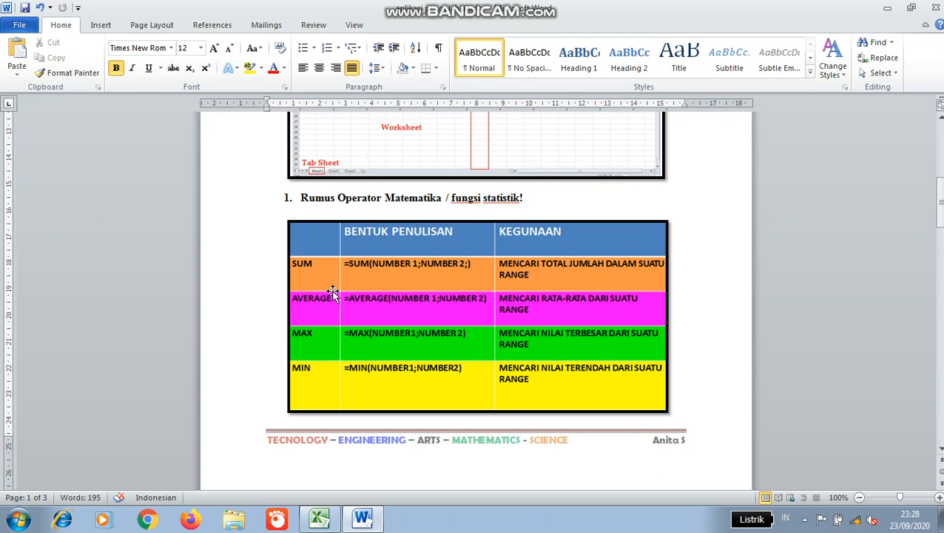
scroll(581, 310, "down", 1)
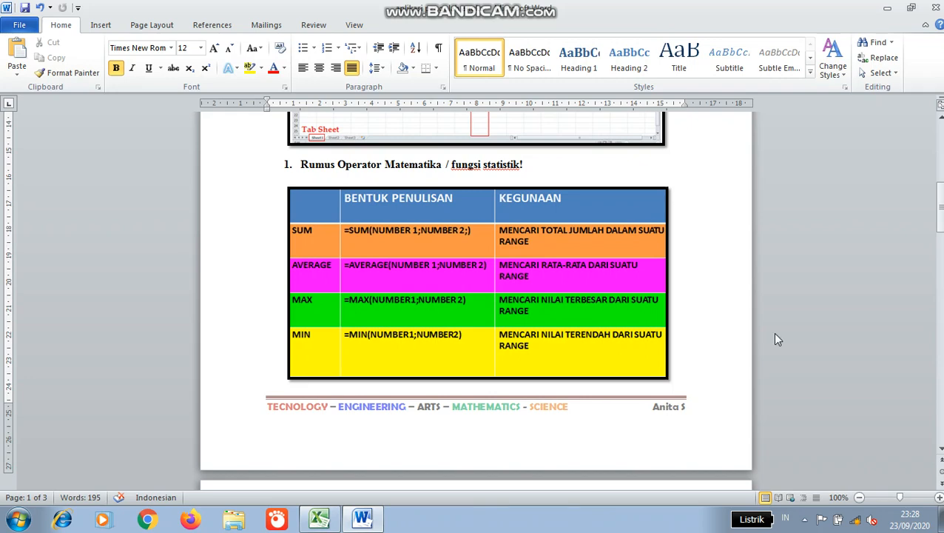
scroll(524, 328, "down", 3)
scroll(524, 328, "down", 8)
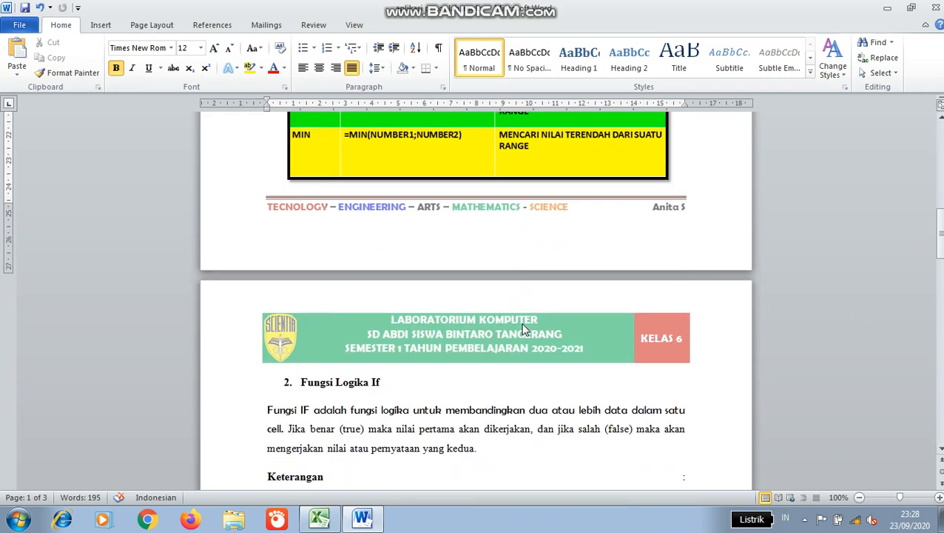
left_click(321, 272)
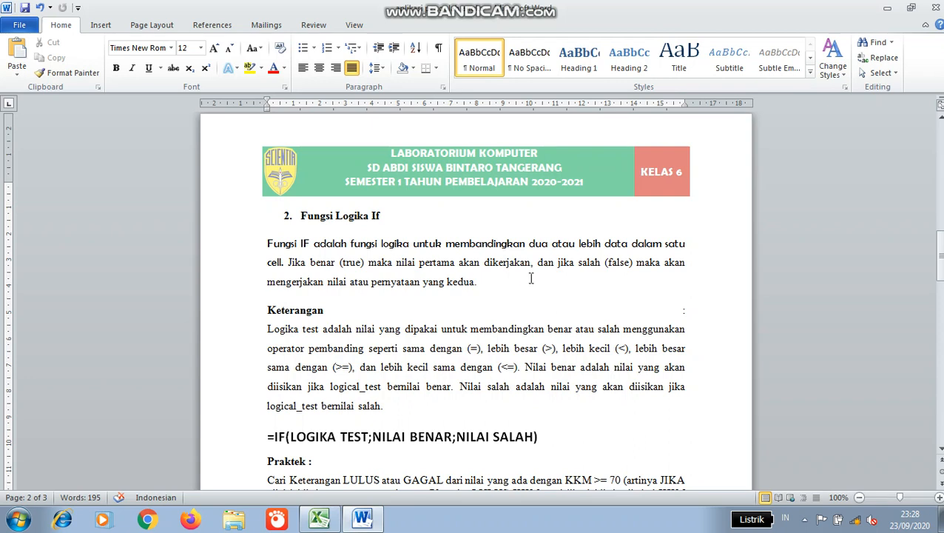
Read the IF function's explanation, its general syntax and the Praktek example in the Word handout
scroll(429, 346, "down", 1)
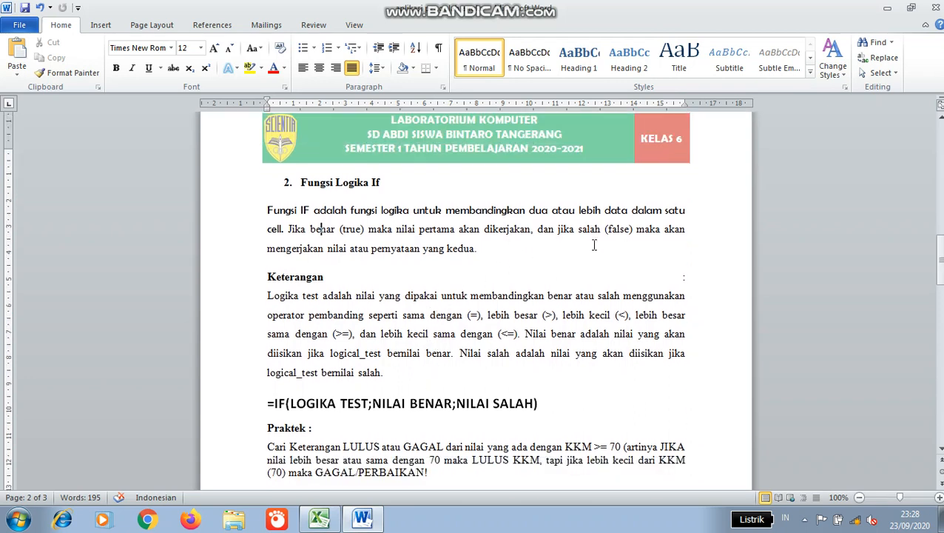
scroll(370, 301, "down", 2)
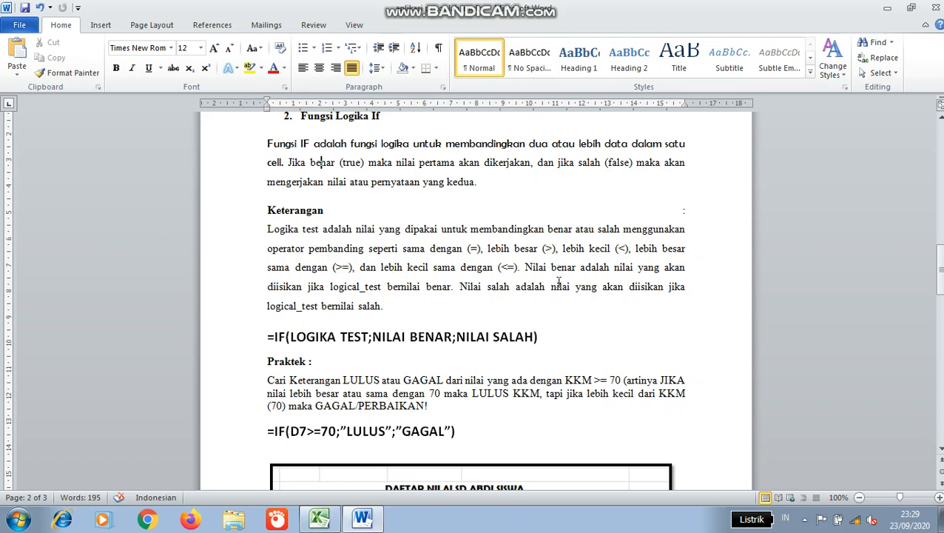
left_click(526, 268)
left_click(400, 306)
scroll(390, 310, "down", 2)
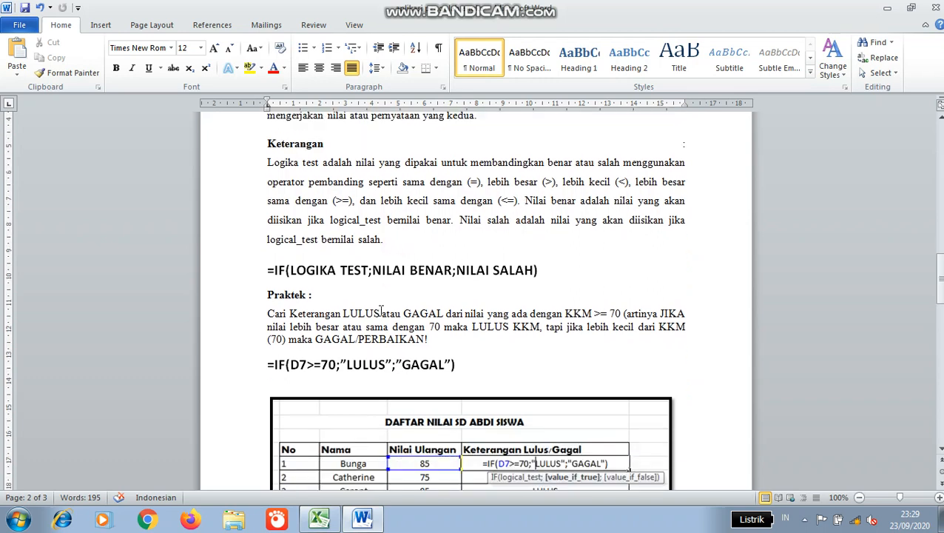
left_click(372, 270)
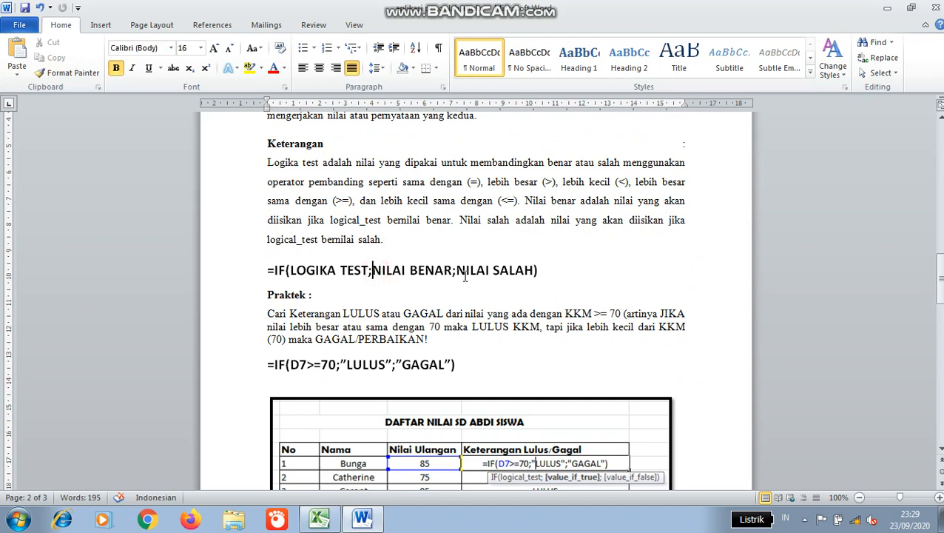
scroll(480, 275, "down", 1)
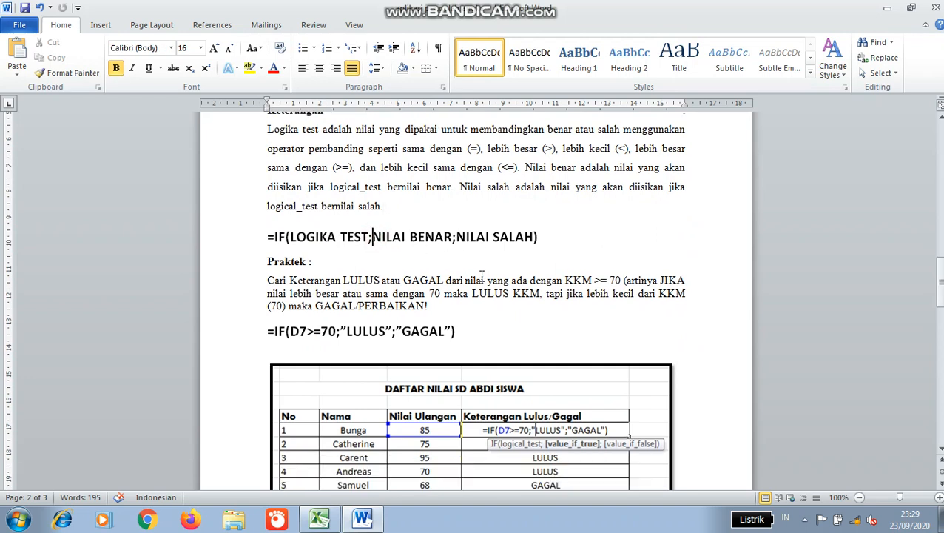
left_click(314, 261)
scroll(317, 261, "down", 1)
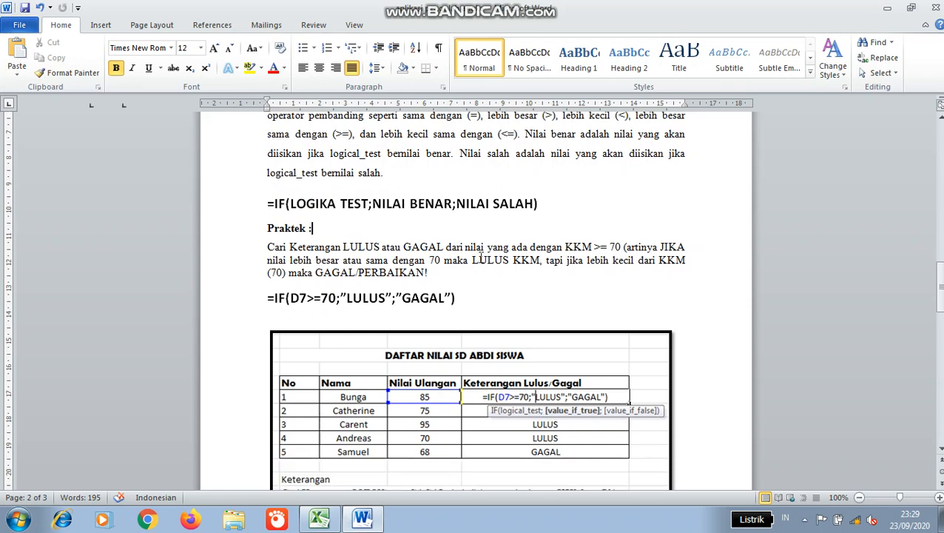
Insert a comma after "nilai yang ada" in the Praktek paragraph and look over the example score table below it
left_click(528, 248)
type(",")
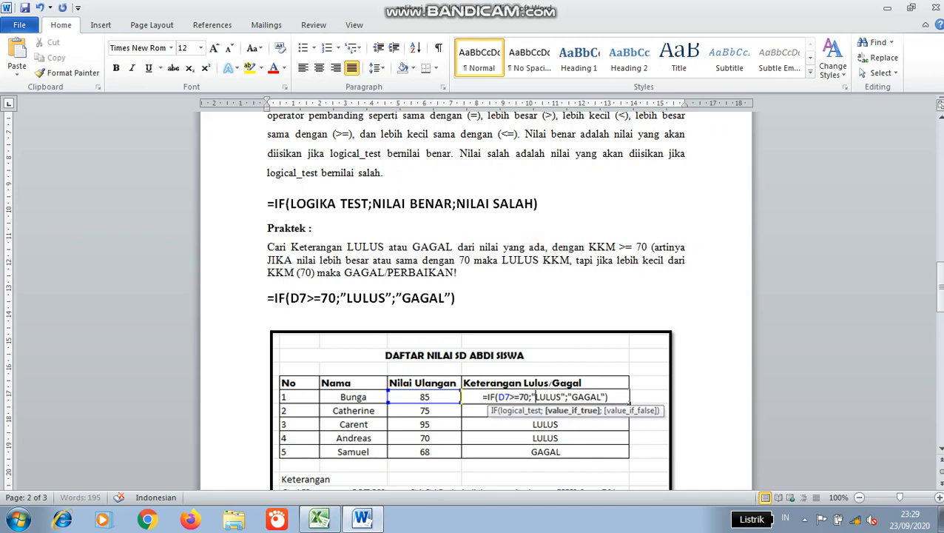
left_click(514, 293)
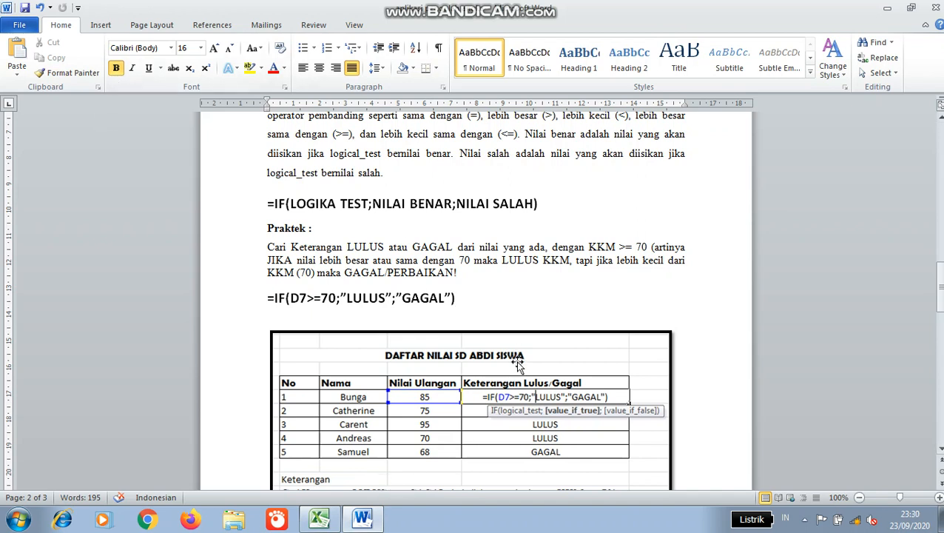
scroll(527, 307, "down", 6)
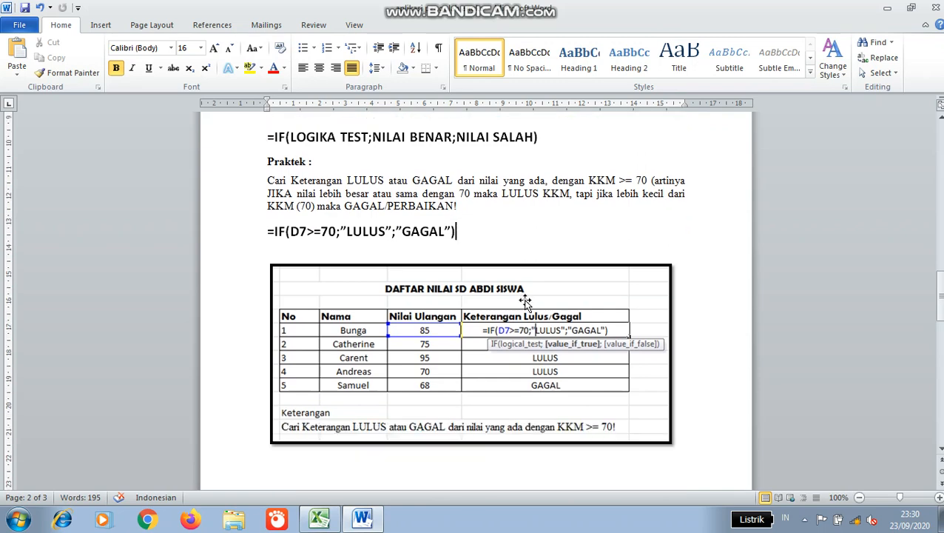
scroll(528, 313, "up", 4)
Switch to the Excel score workbook and begin an IF formula in cell E7, consulting the syntax in the Word handout
left_click(321, 521)
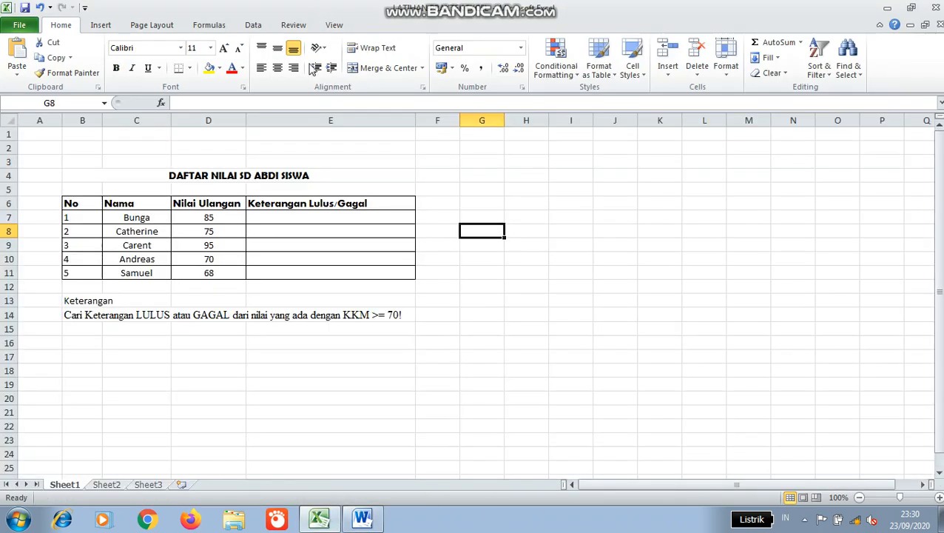
left_click(311, 215)
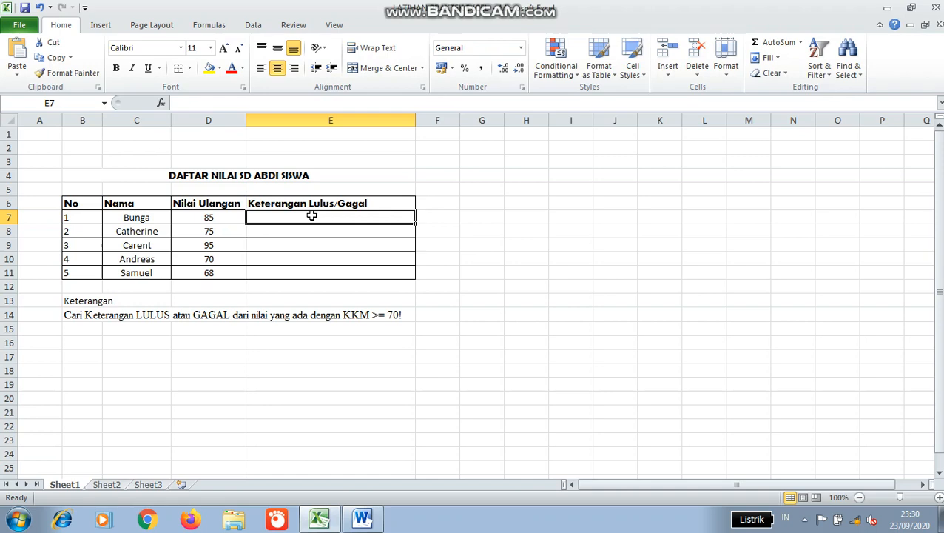
type("=IF")
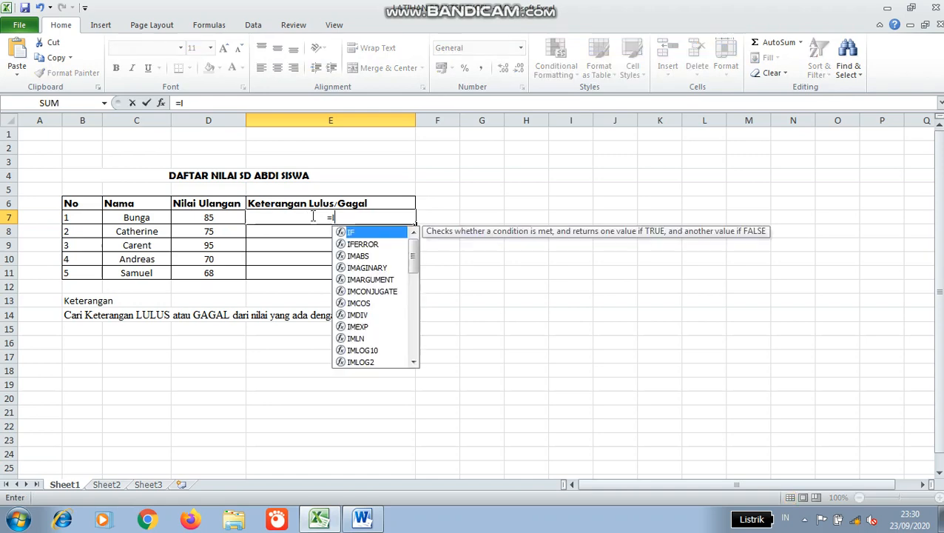
left_click(362, 520)
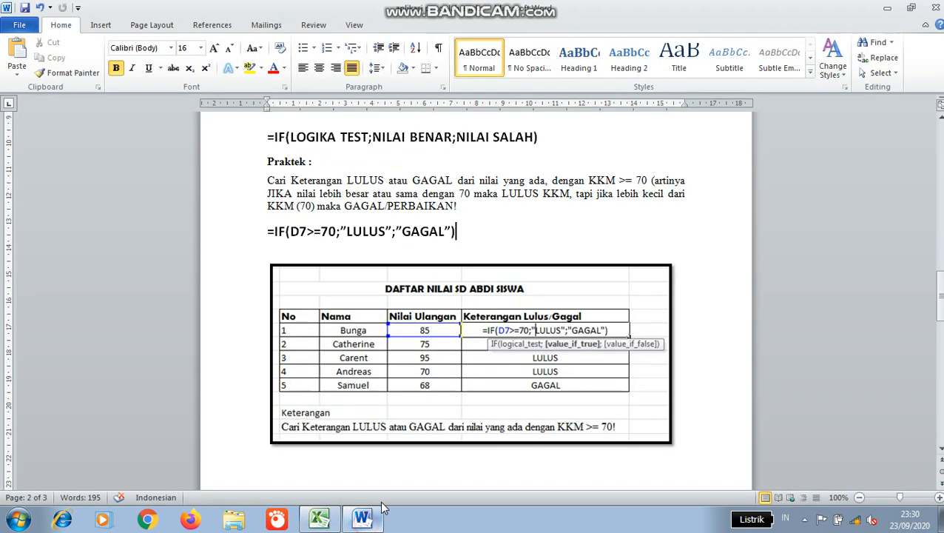
scroll(428, 259, "up", 5)
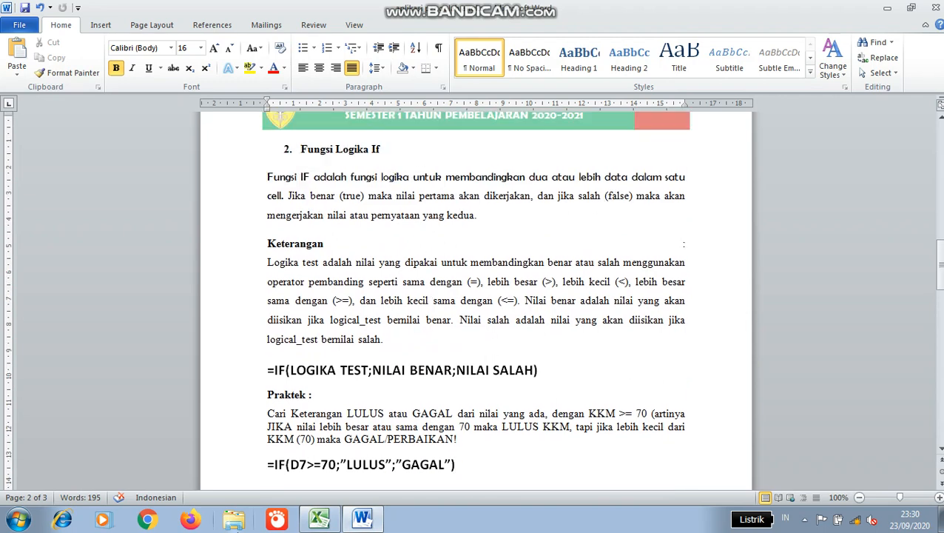
left_click(320, 519)
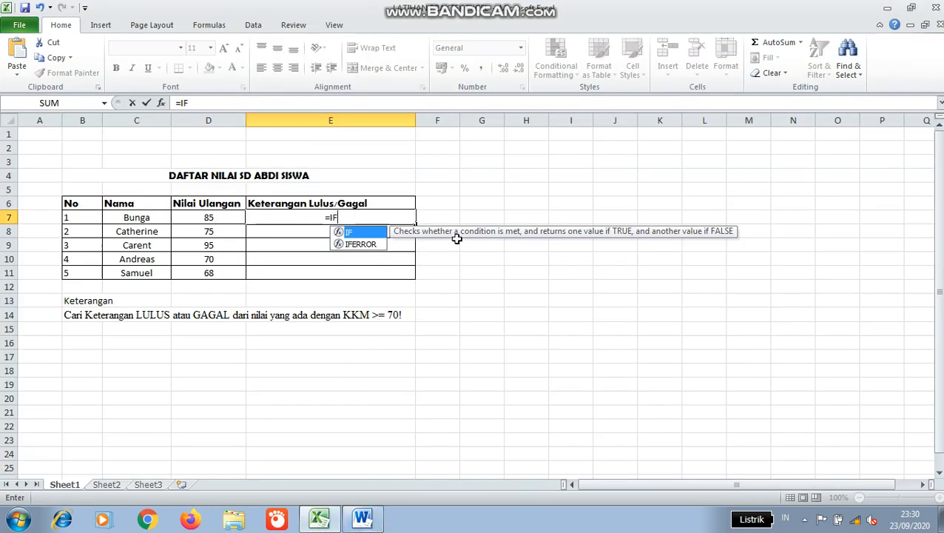
type("(")
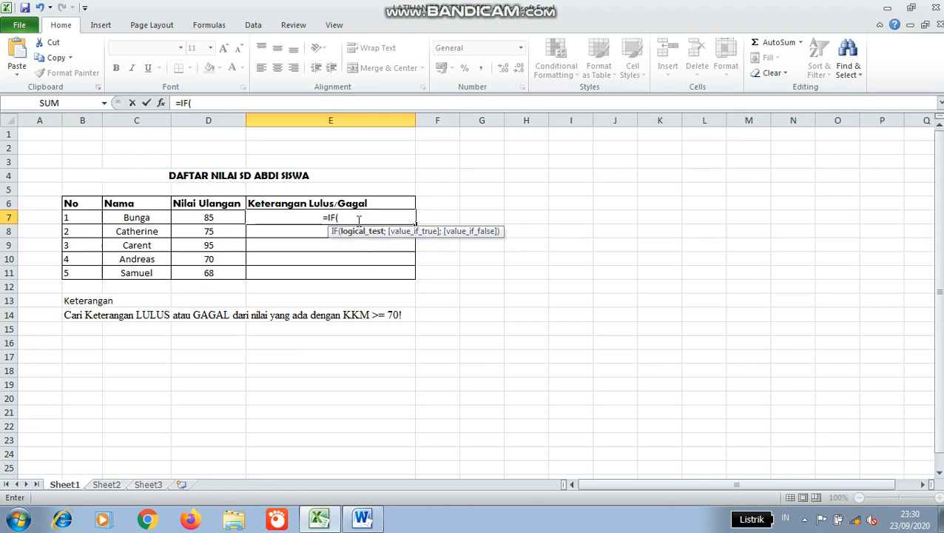
Enter D7>=70 as the logical test of the IF formula in E7, followed by a semicolon
left_click(209, 219)
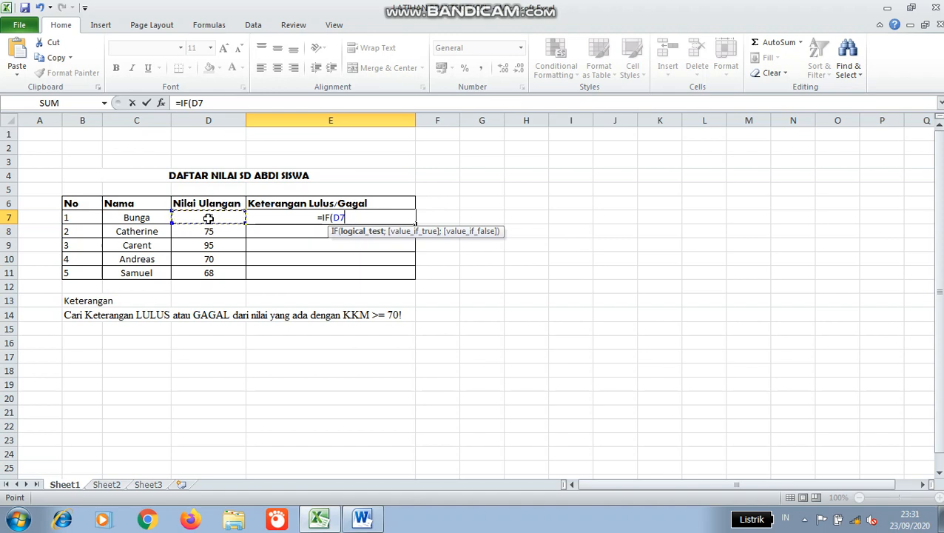
type(">")
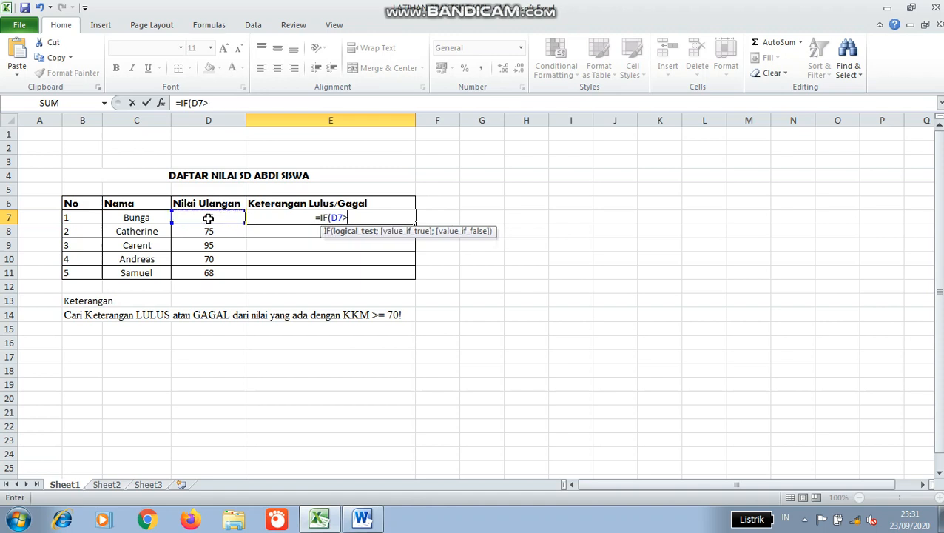
type("=")
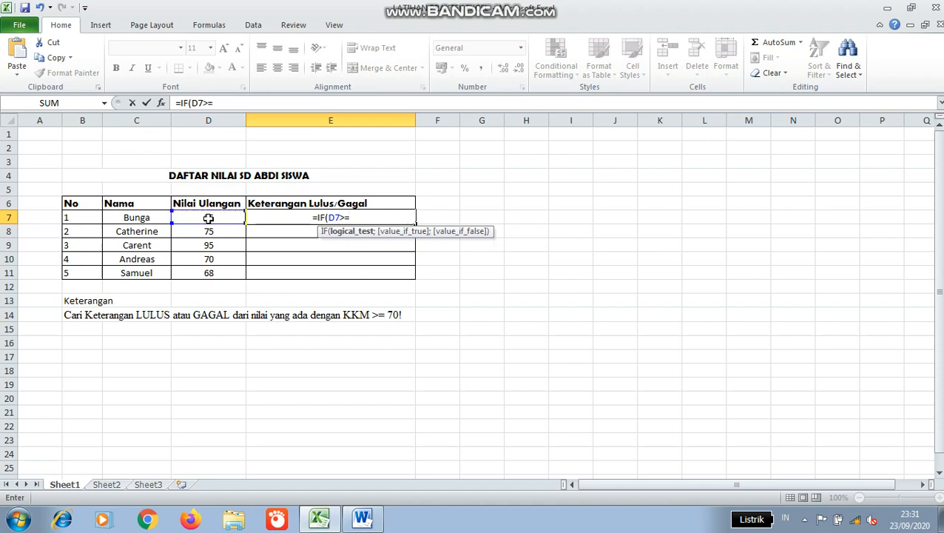
type("70")
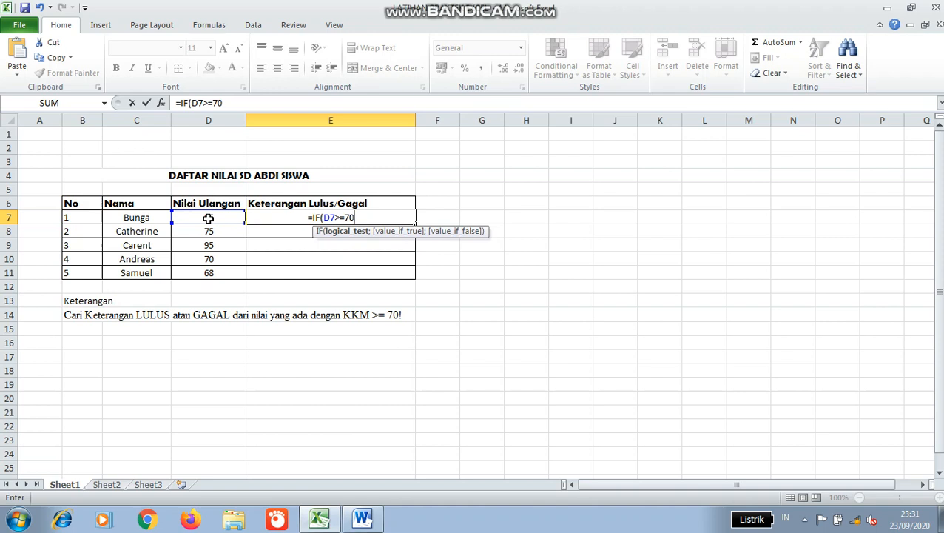
type(";")
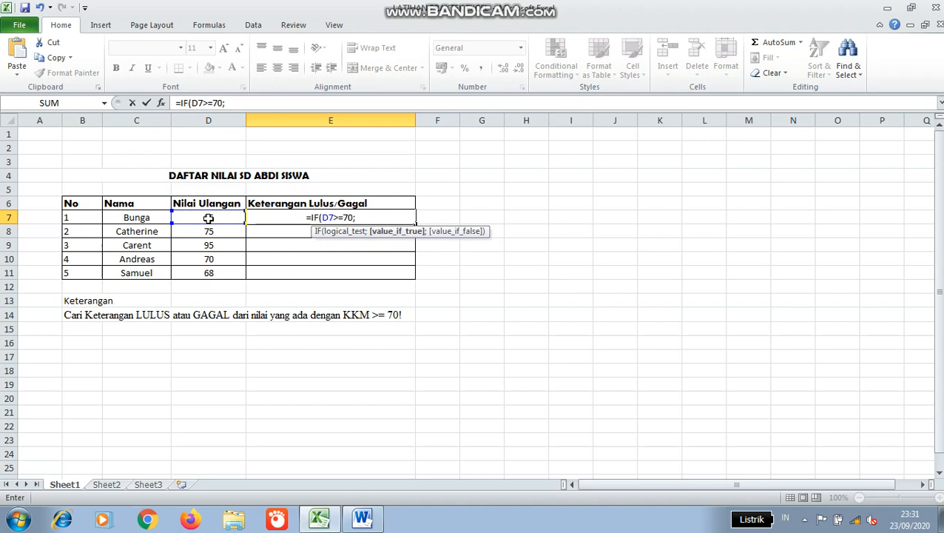
Add "LULUS" in quotation marks as the formula's value if true, followed by a semicolon
type("\"")
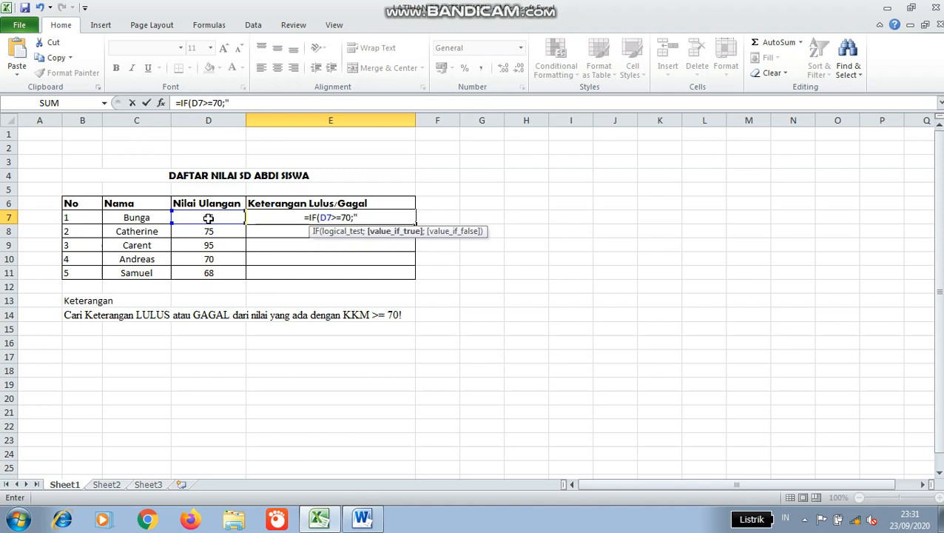
type("S")
key("BackSpace")
type("LULUS")
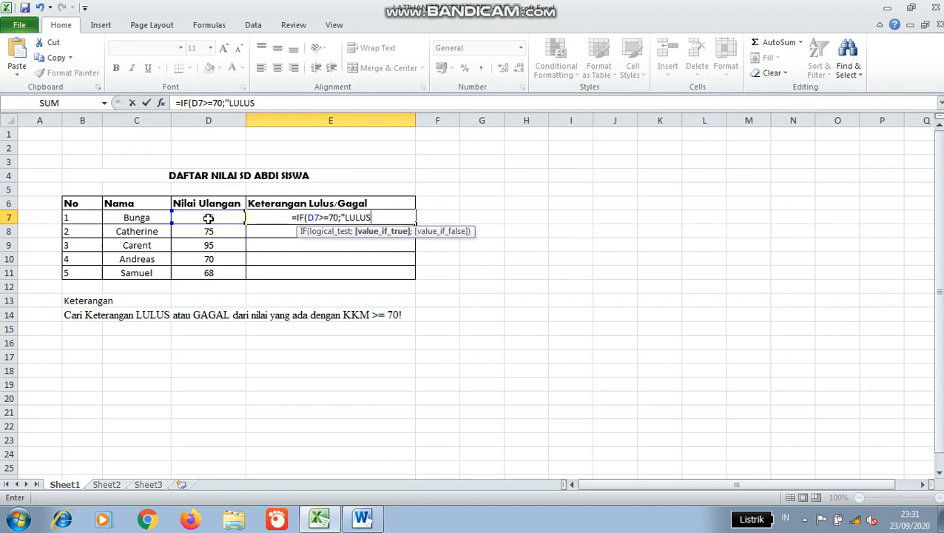
type("\"")
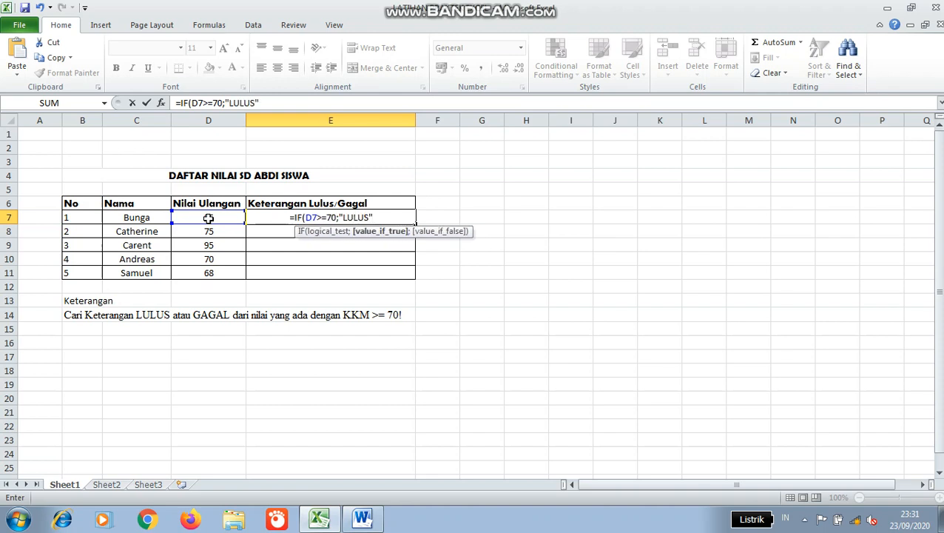
type(",")
key("BackSpace")
type(";")
Add "GAGAL" as the value if false and complete the IF formula in E7
type("\"GAGA")
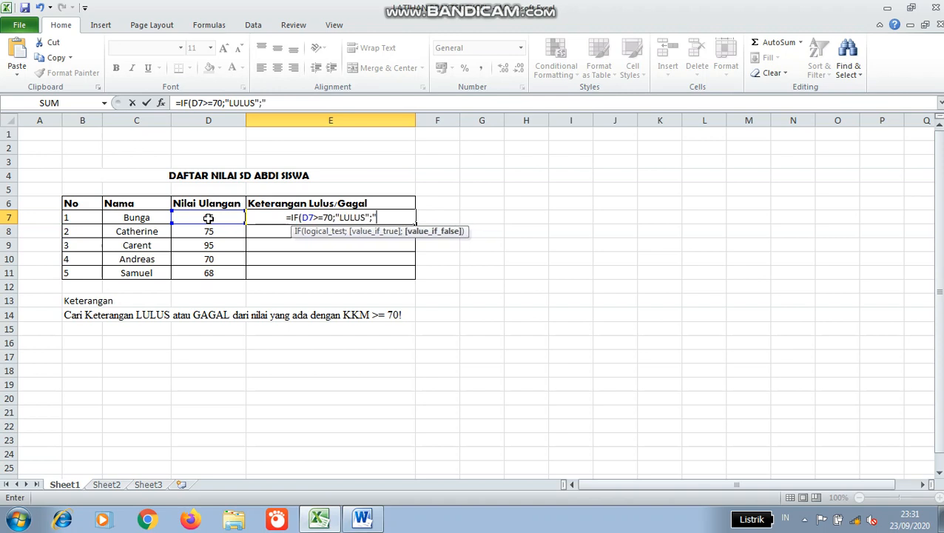
type("L")
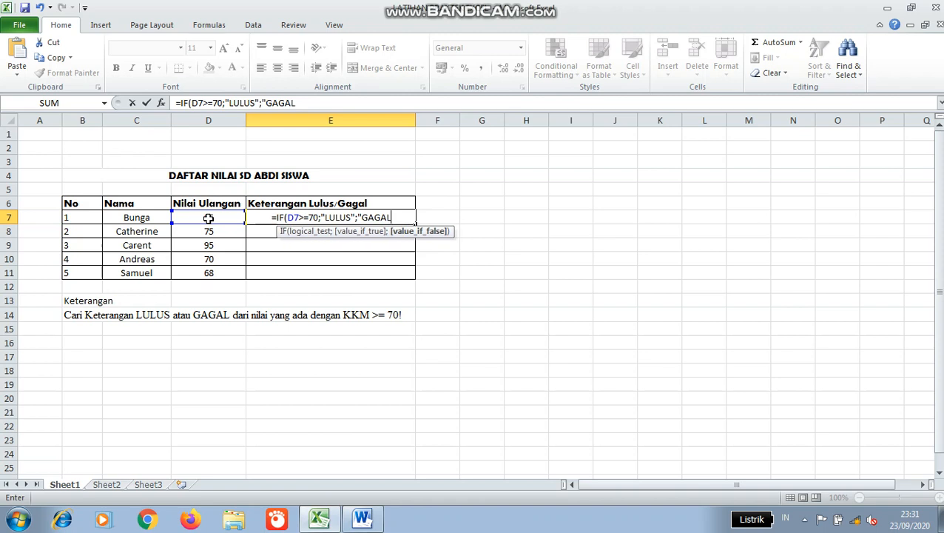
type("\"")
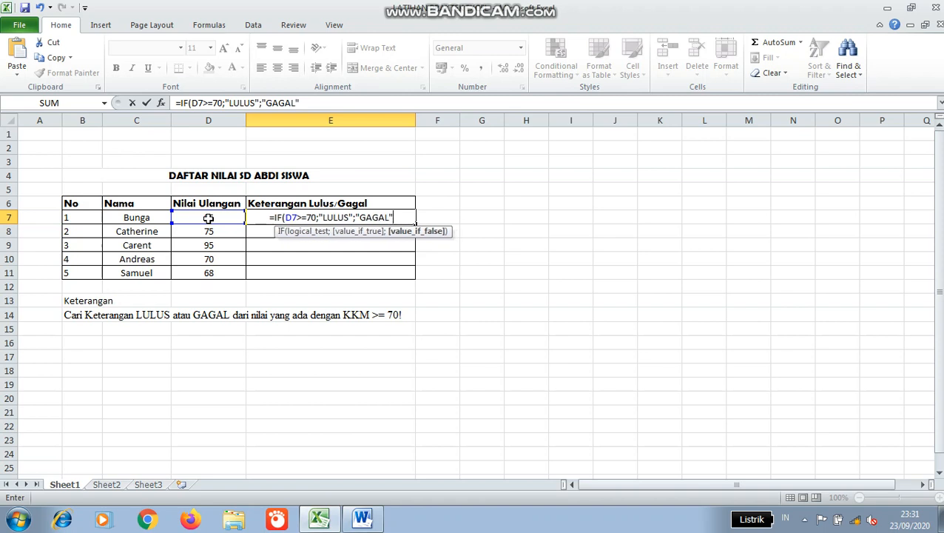
type(")")
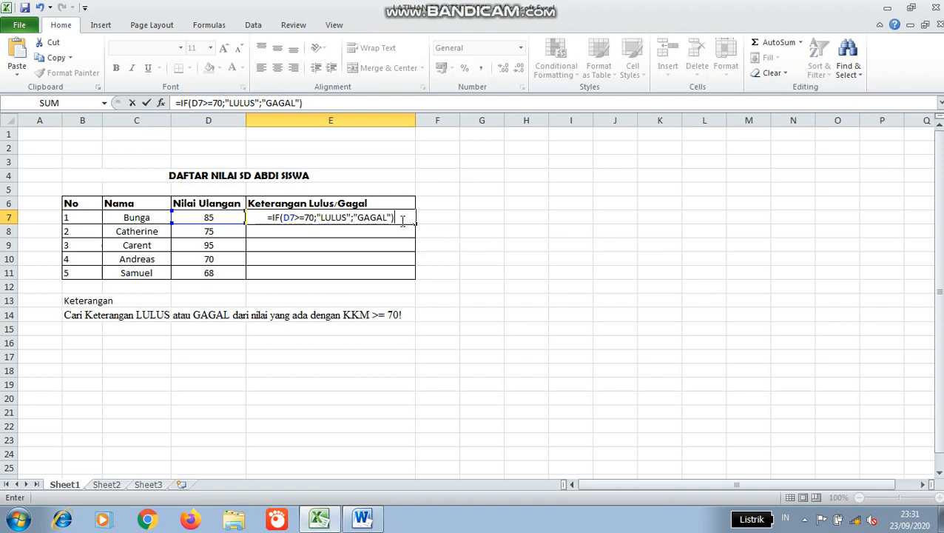
key("Return")
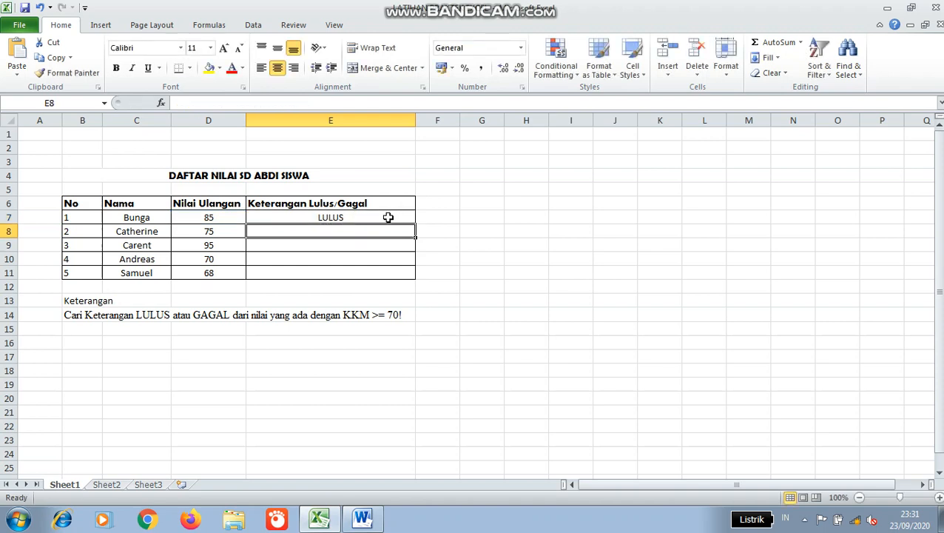
Fill the IF formula from E7 down to E11 and check the score and result cells in row 11
left_click(300, 216)
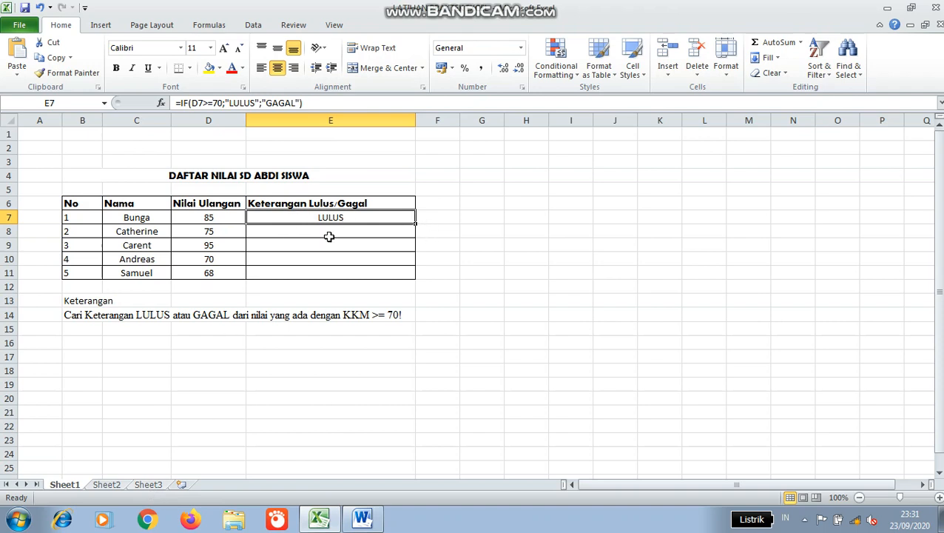
left_click(280, 232)
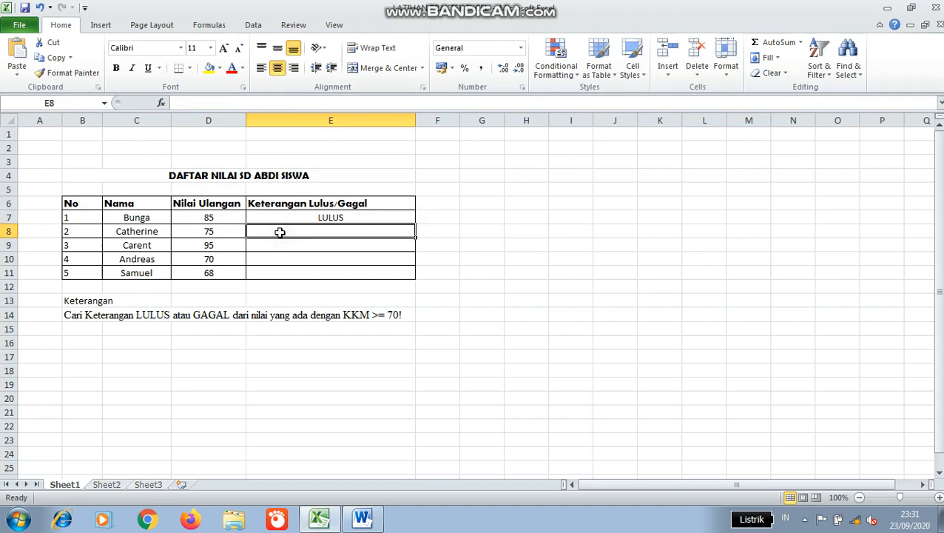
left_click(392, 216)
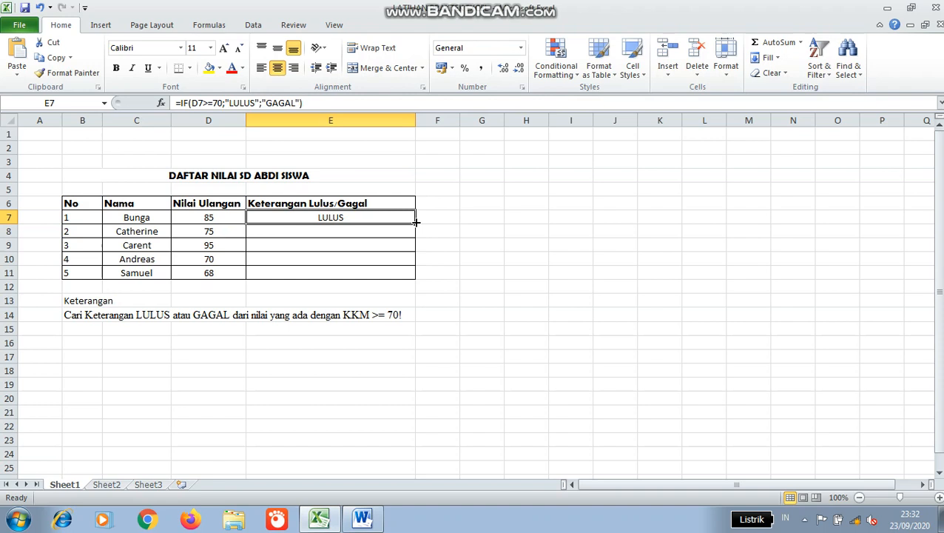
left_click_drag(416, 221, 409, 280)
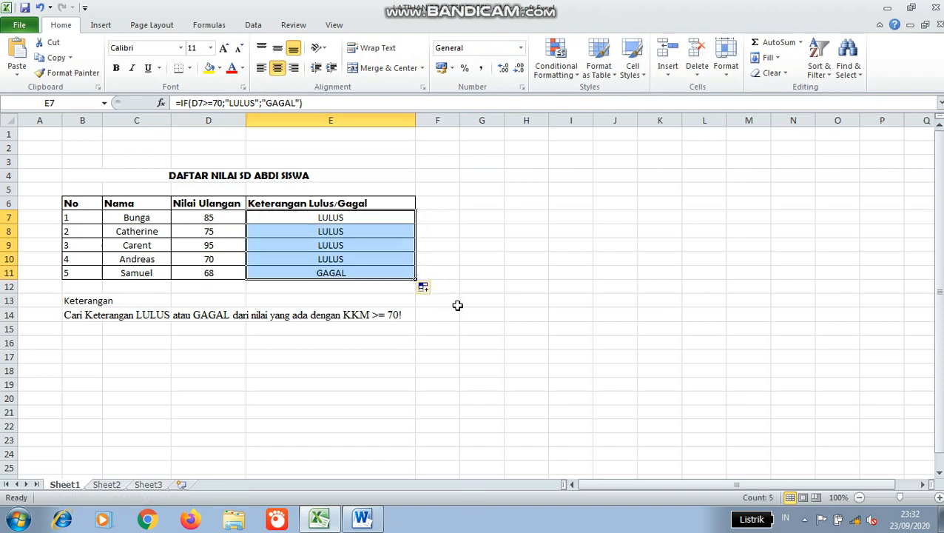
left_click(448, 302)
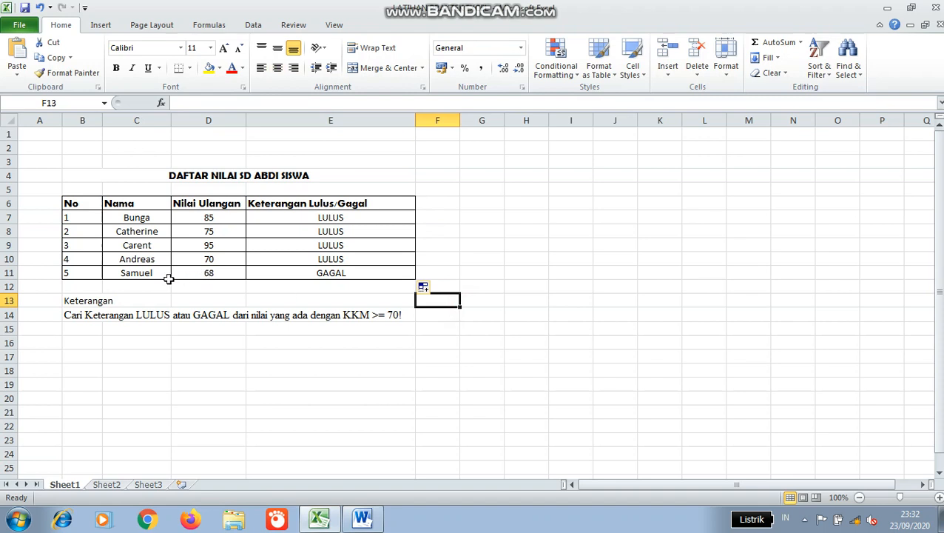
left_click(225, 277)
left_click(332, 273)
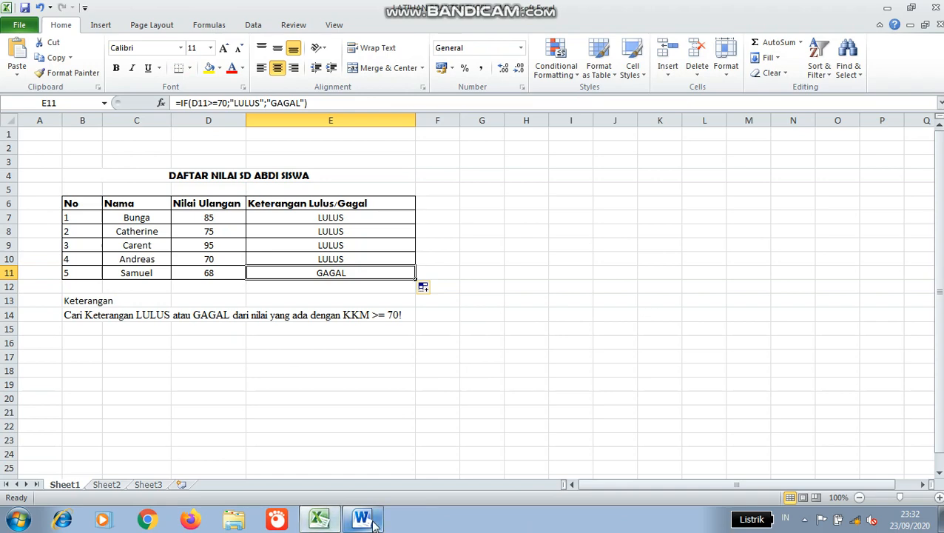
Switch to the Word handout and examine the class 6 score list exercise and its pass criteria on page 3
left_click(319, 519)
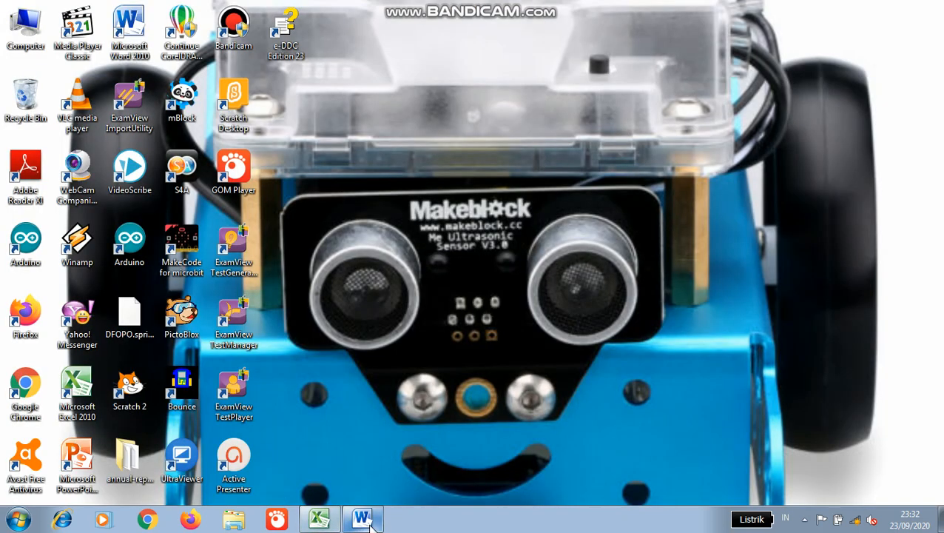
left_click(363, 519)
scroll(419, 416, "down", 6)
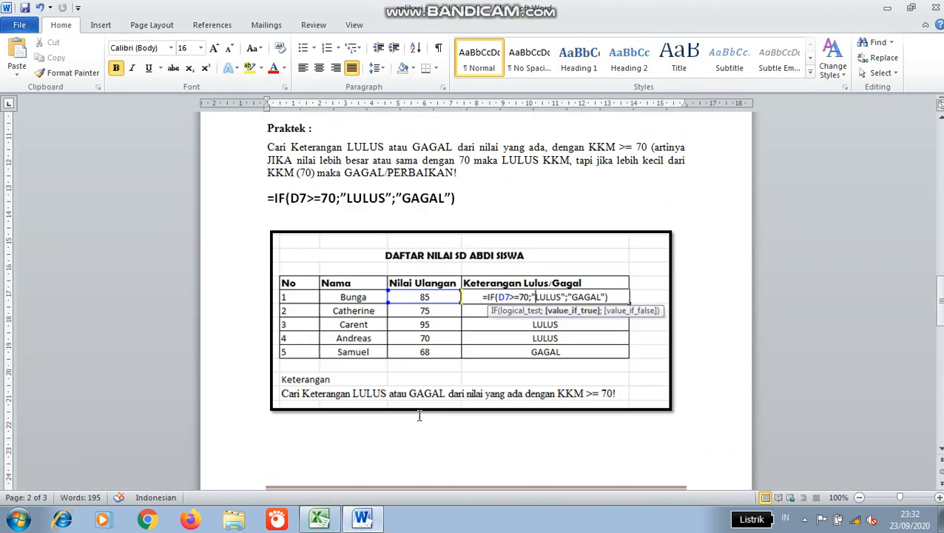
scroll(419, 416, "down", 15)
scroll(462, 311, "up", 4)
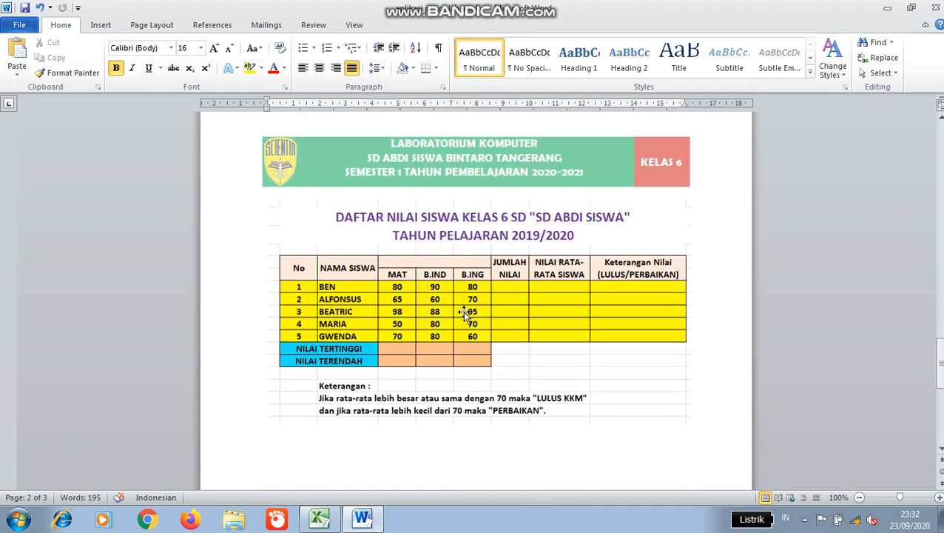
left_click(649, 407)
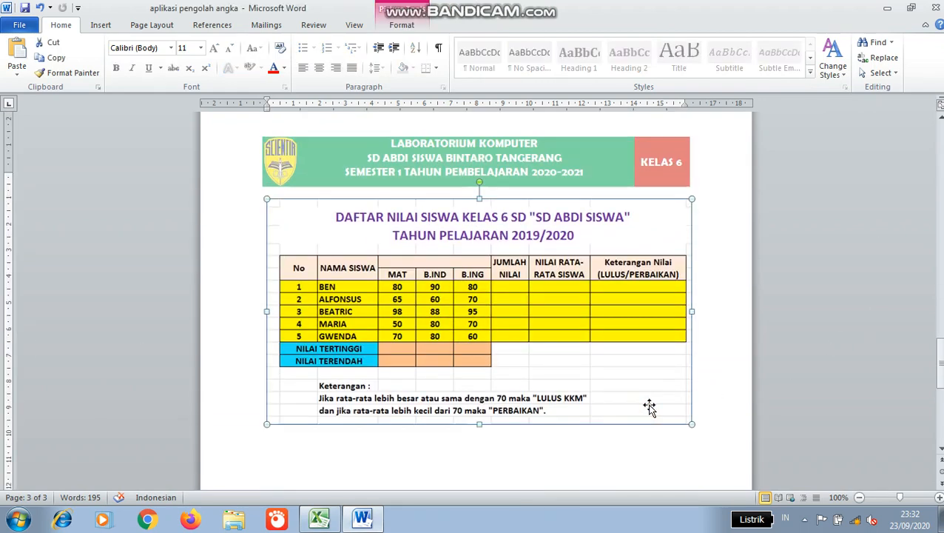
left_click(719, 322)
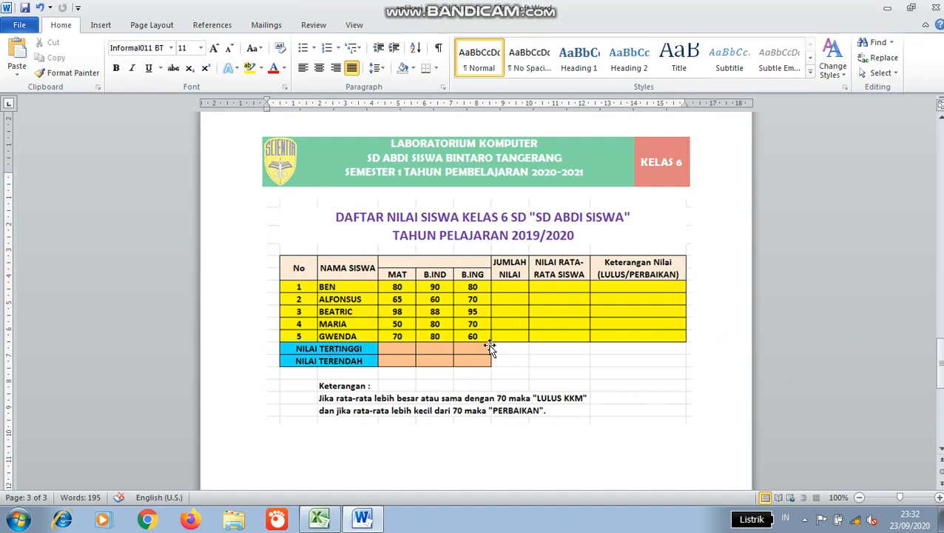
Switch back to Excel and open the class 6 score list on Sheet3
left_click(320, 518)
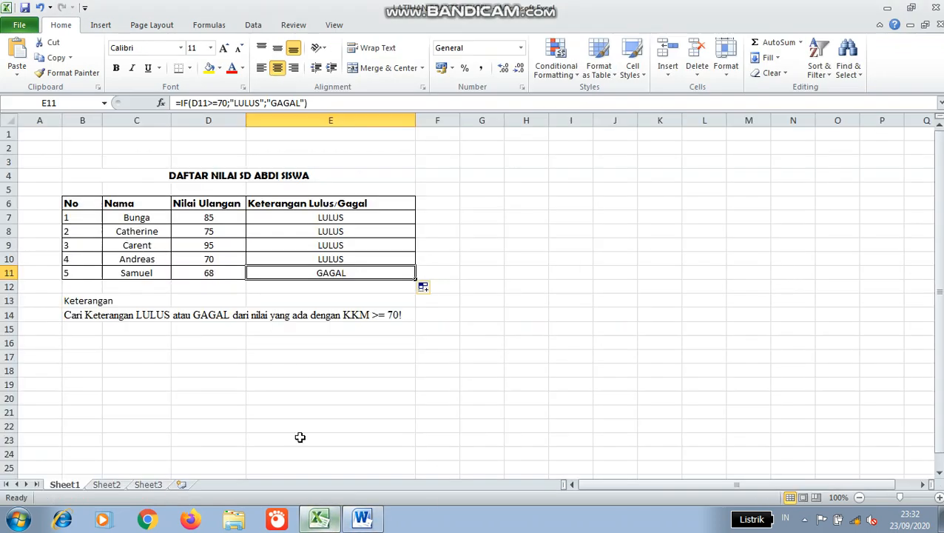
left_click(118, 488)
left_click(148, 485)
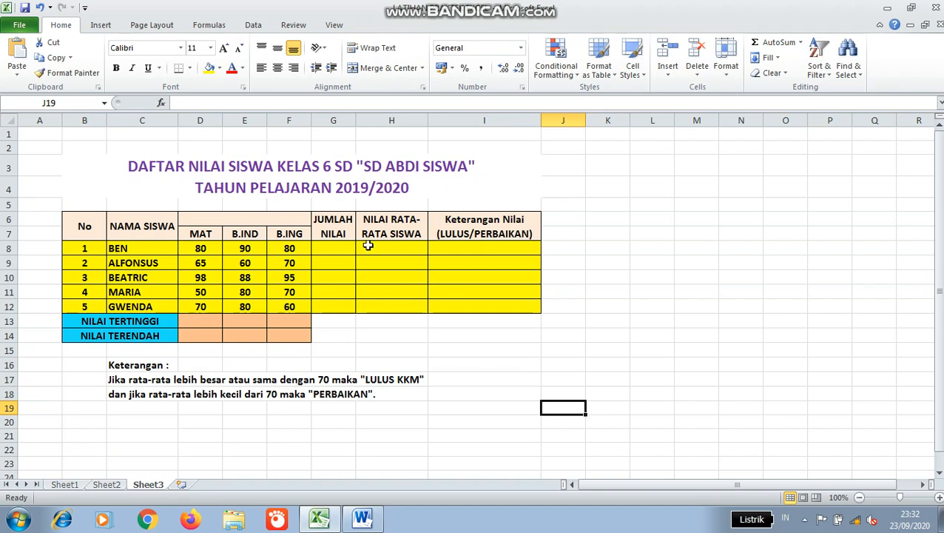
Review the SUM, AVERAGE, MAX and MIN syntax table on page 1 of the Word handout
left_click(317, 523)
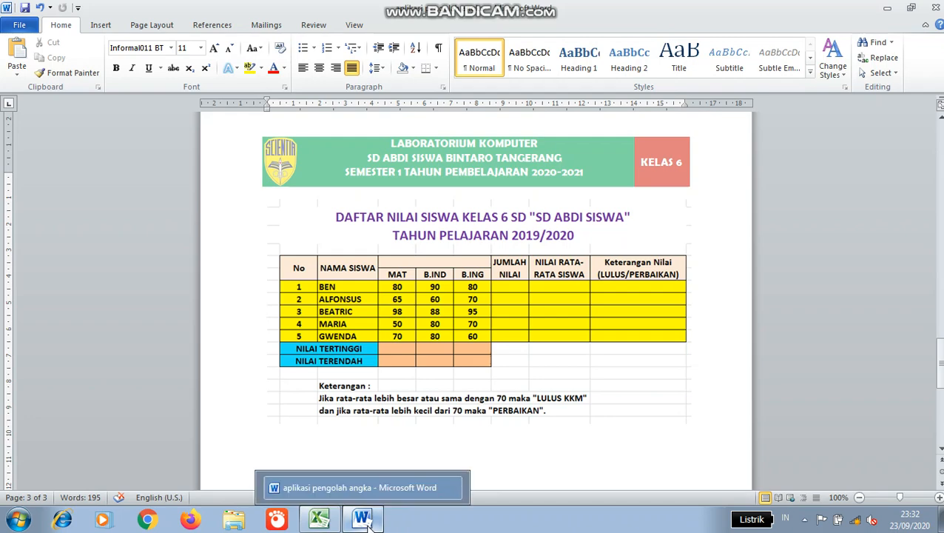
scroll(622, 211, "up", 20)
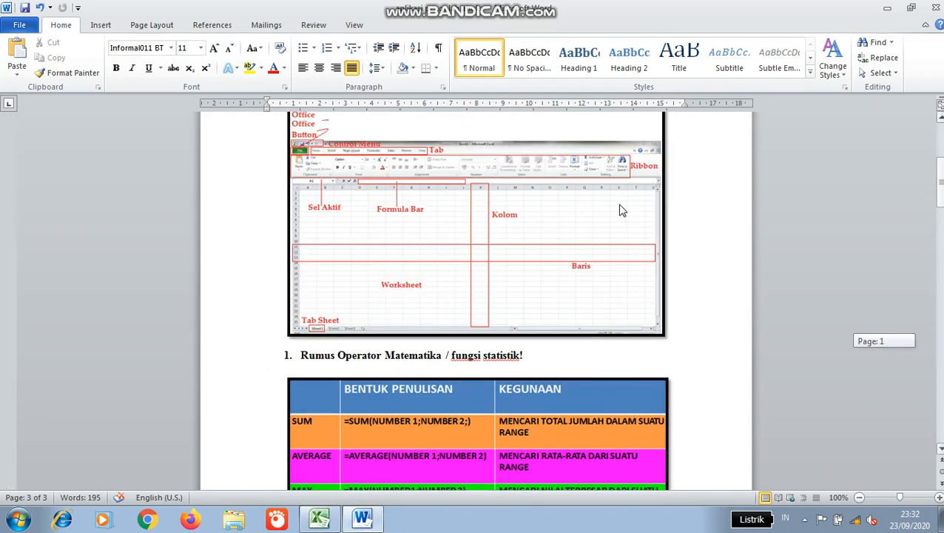
scroll(518, 333, "down", 3)
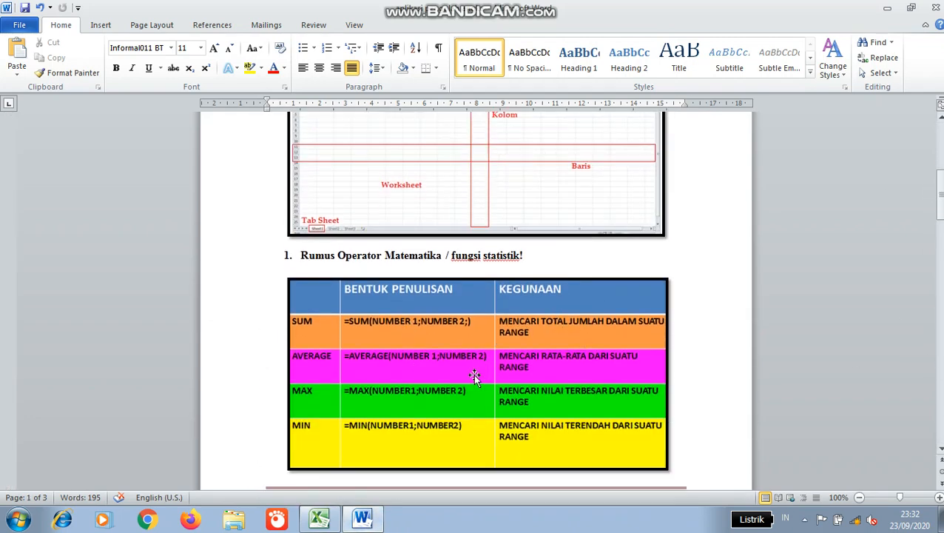
scroll(354, 453, "down", 1)
Return to Excel and start a SUM formula in G8 covering the first student's scores in D8:F8
left_click(319, 520)
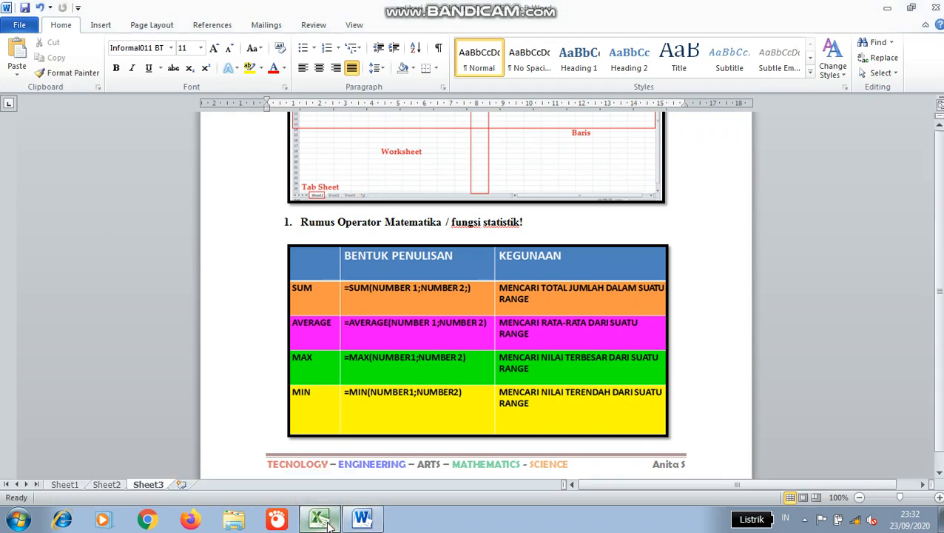
left_click(339, 246)
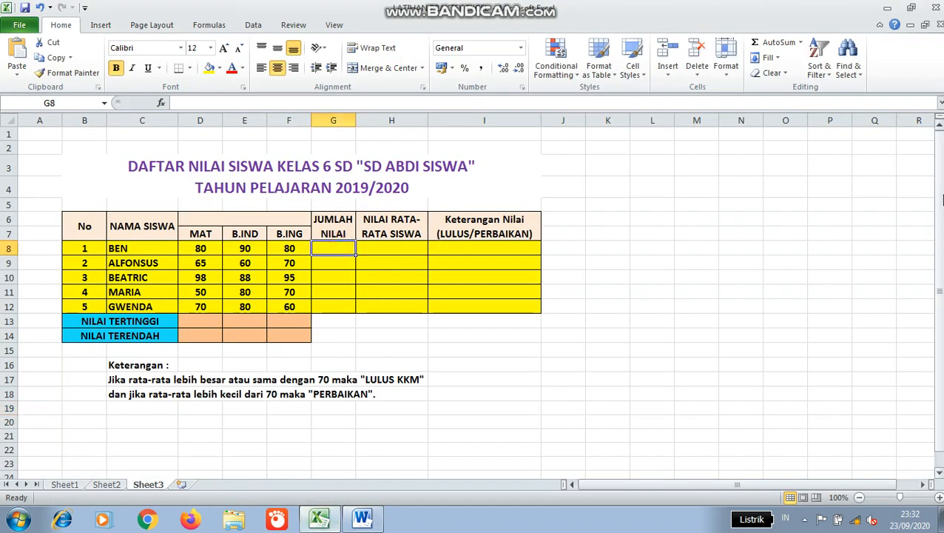
type("=SUM")
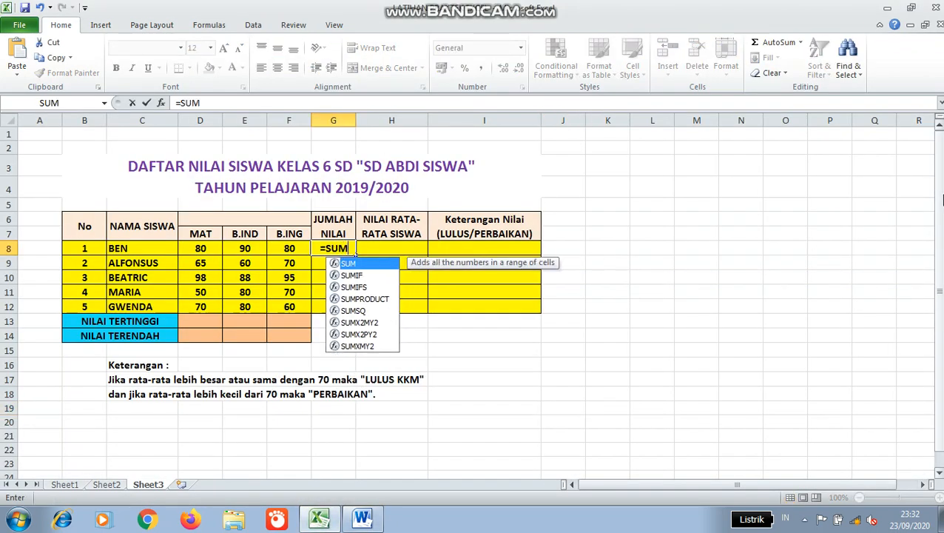
type("(")
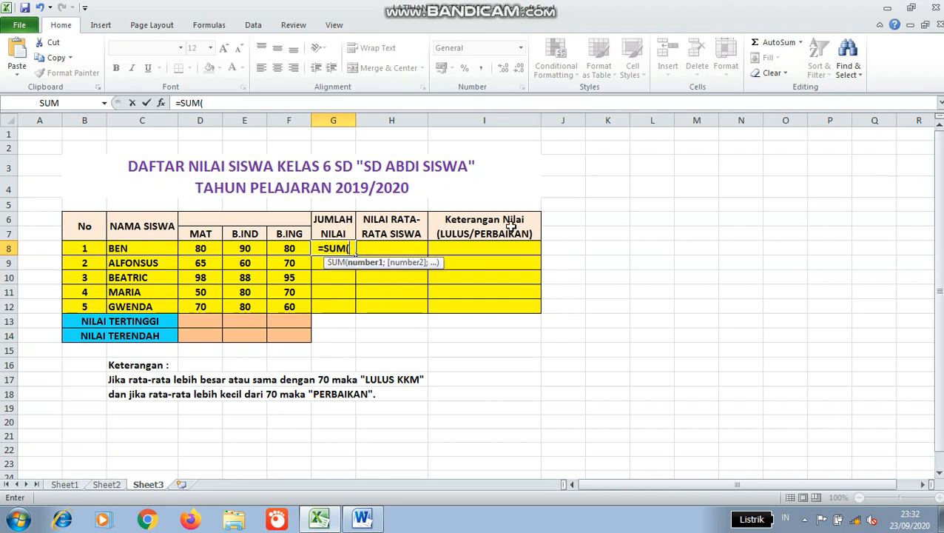
left_click(202, 249)
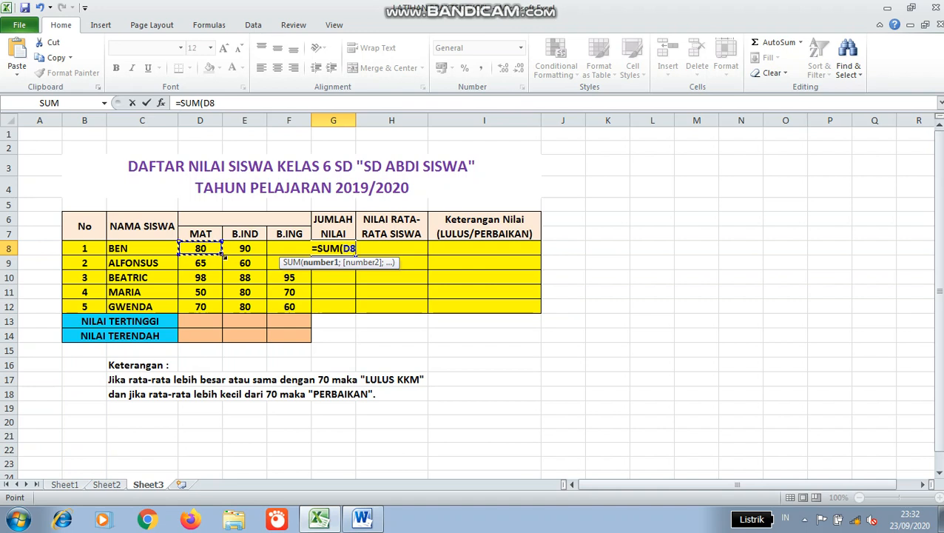
left_click_drag(222, 256, 288, 253)
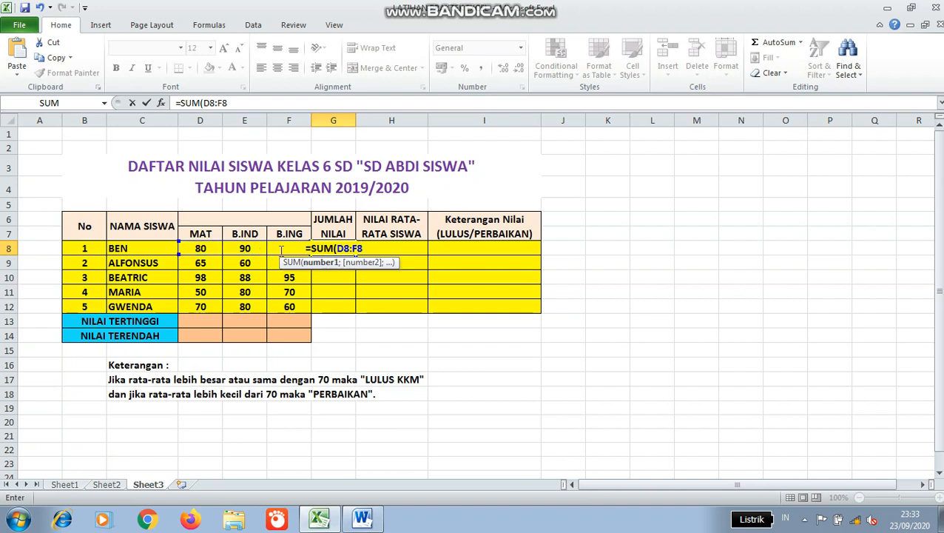
Complete the formula in G8 as =SUM(D8:F8) and fill it down to G12
left_click(279, 246)
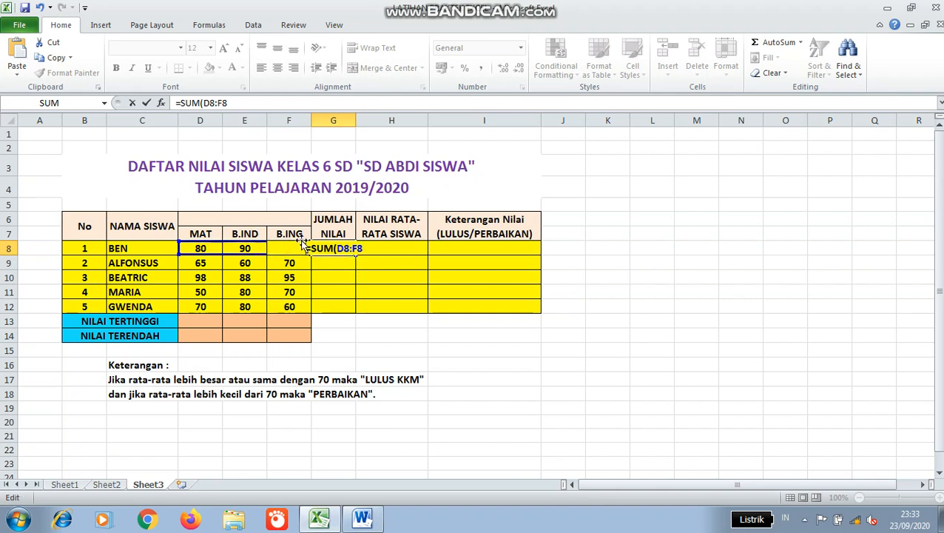
type("0")
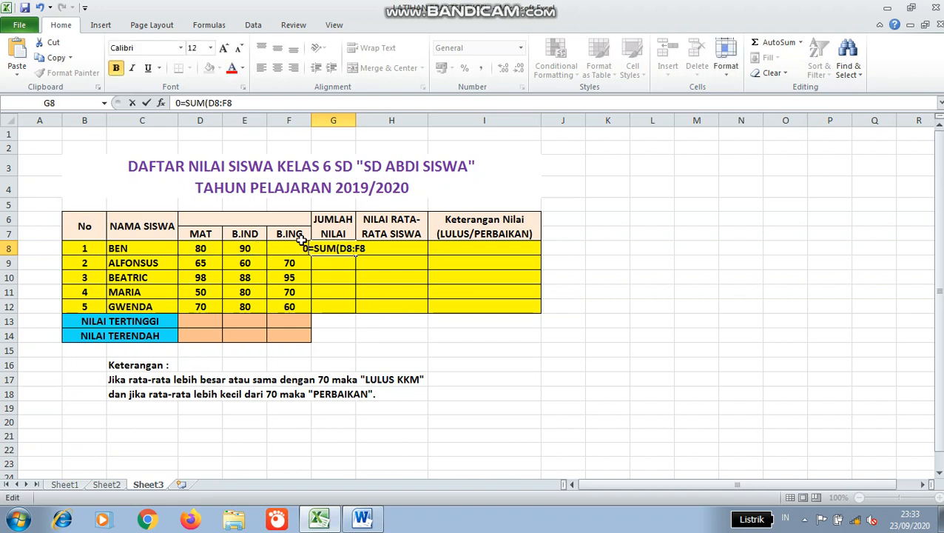
key("BackSpace")
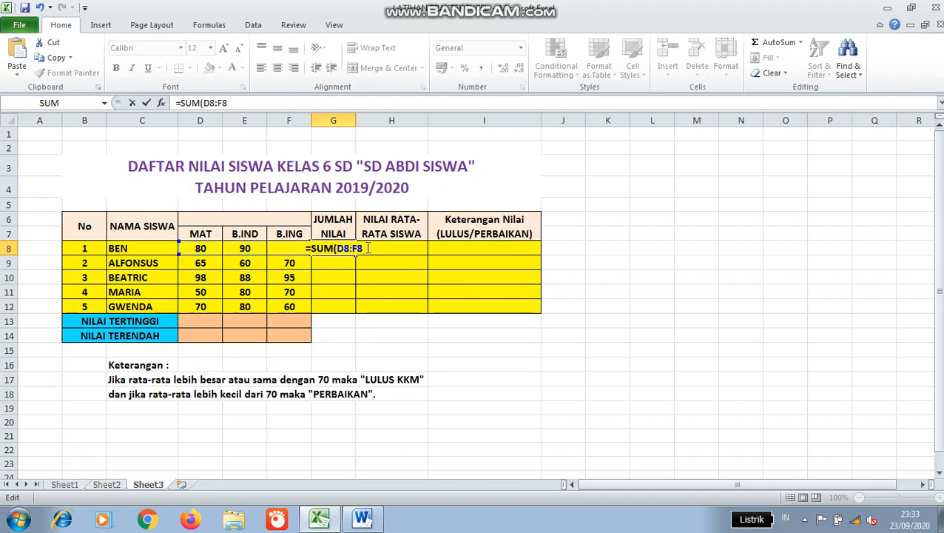
left_click(368, 248)
type(")")
key("Return")
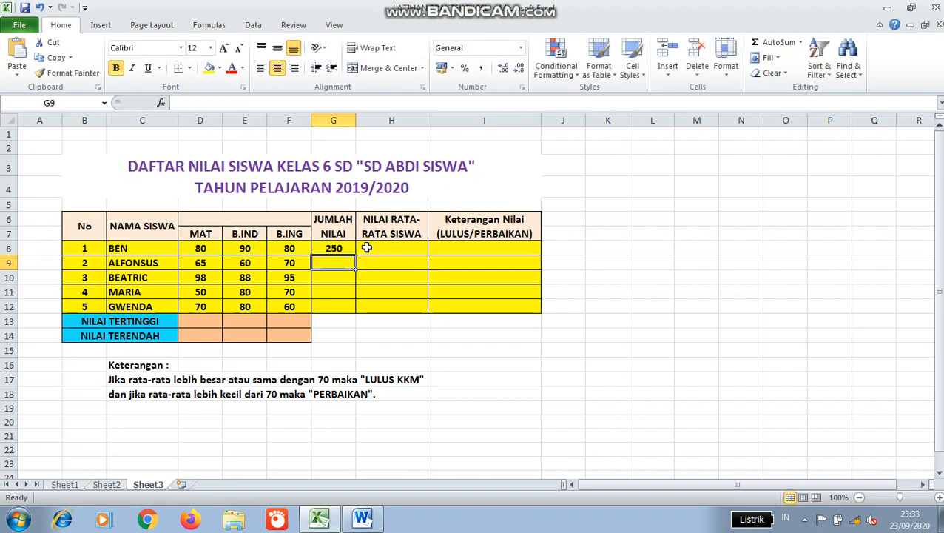
left_click(339, 251)
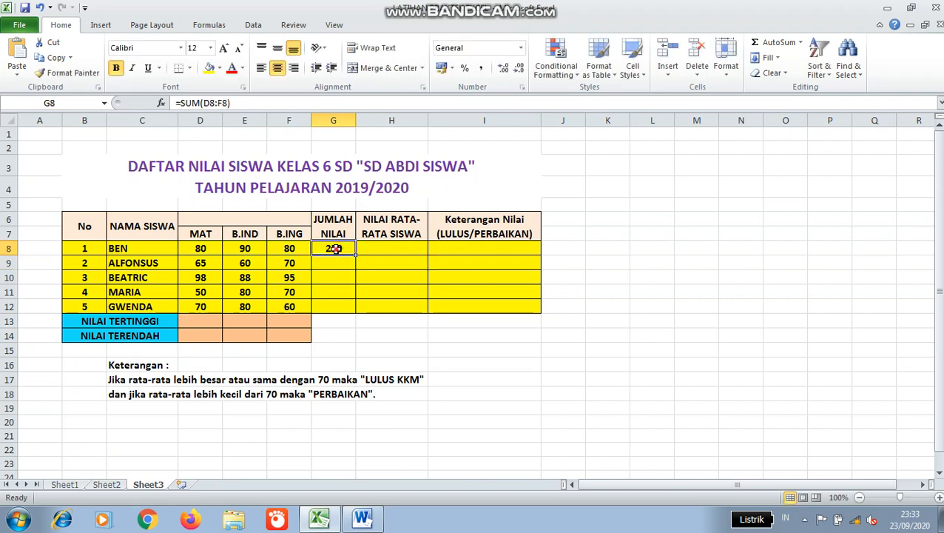
left_click_drag(357, 255, 355, 313)
Calculate the first student's average in H8 with =AVERAGE(D8:F8) and fill the formula down to H12
left_click(394, 248)
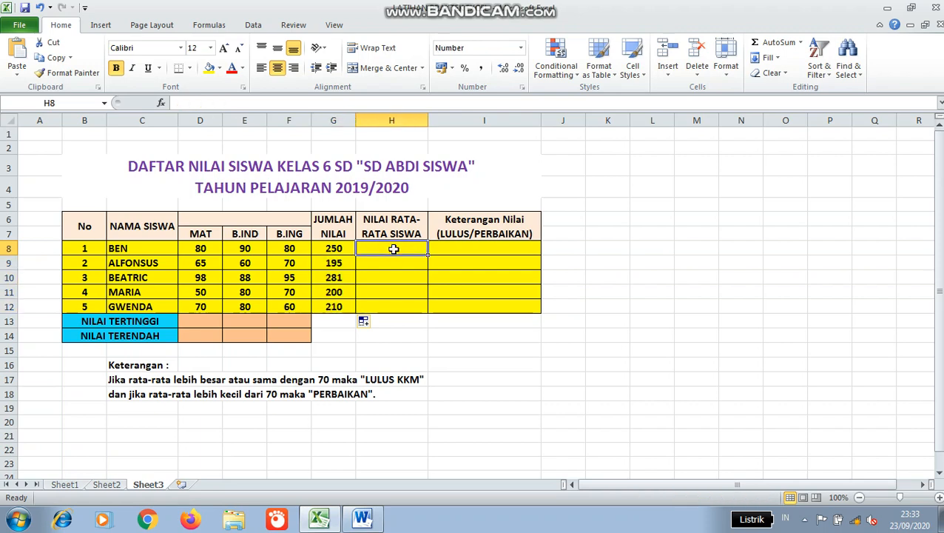
type("=a")
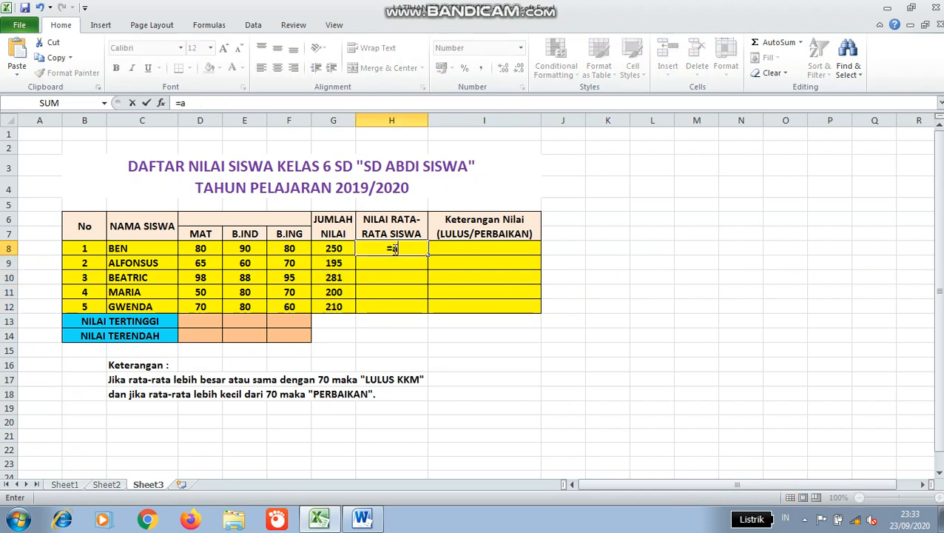
type("verage")
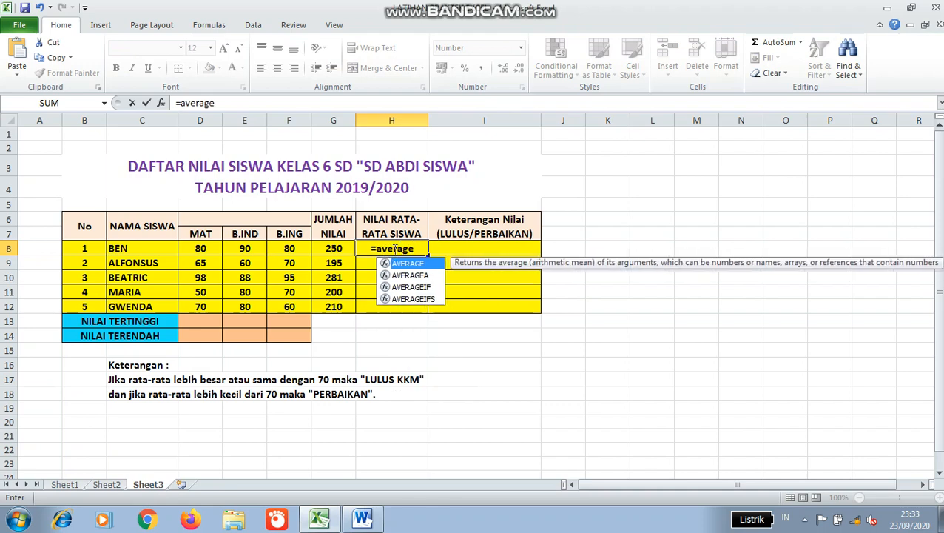
type("(")
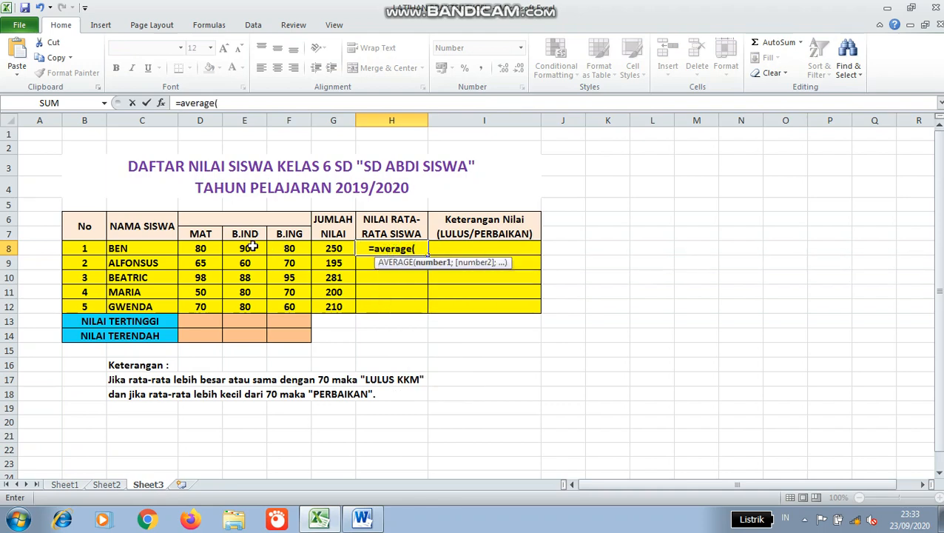
left_click(197, 245)
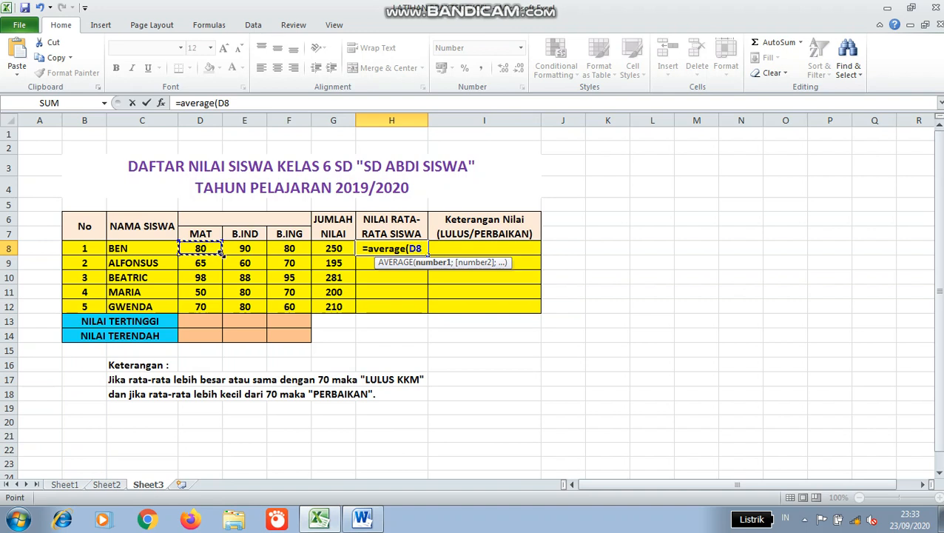
left_click_drag(199, 248, 294, 252)
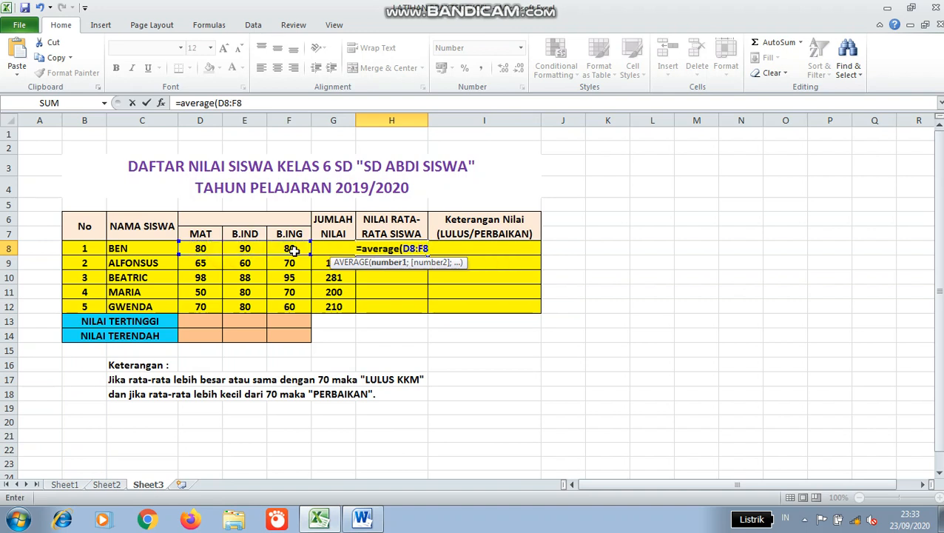
type(")")
key("Return")
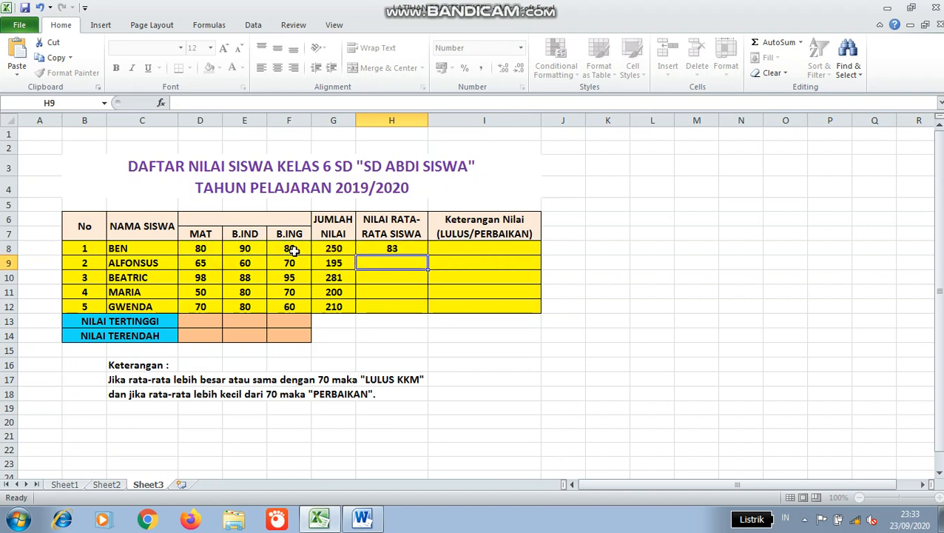
left_click(399, 250)
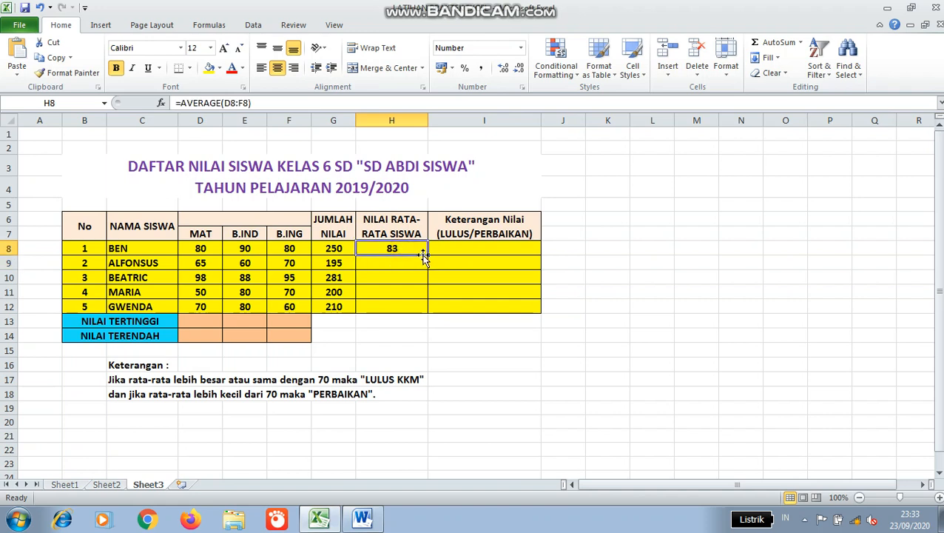
left_click_drag(428, 256, 429, 316)
Find the highest MAT score in D13 with the formula =MAX(D8:D12)
left_click(211, 324)
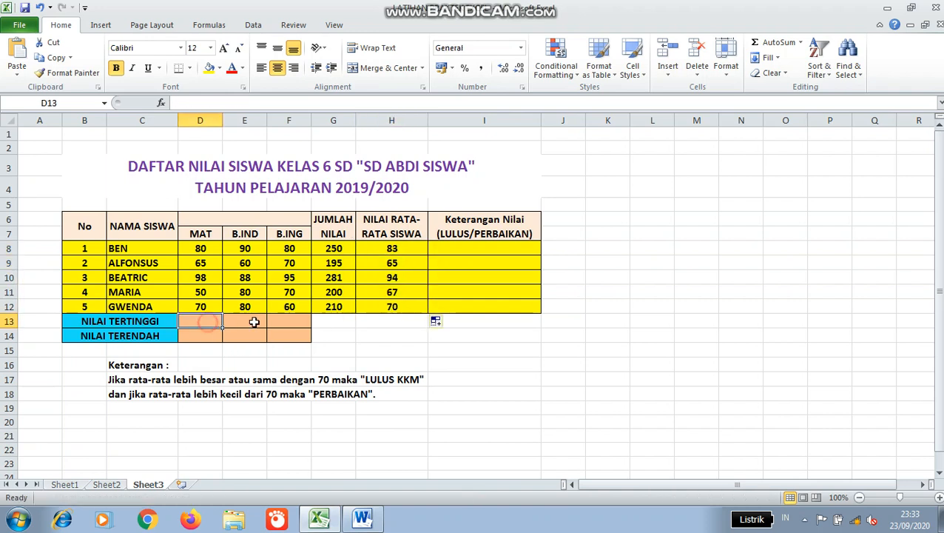
type("=")
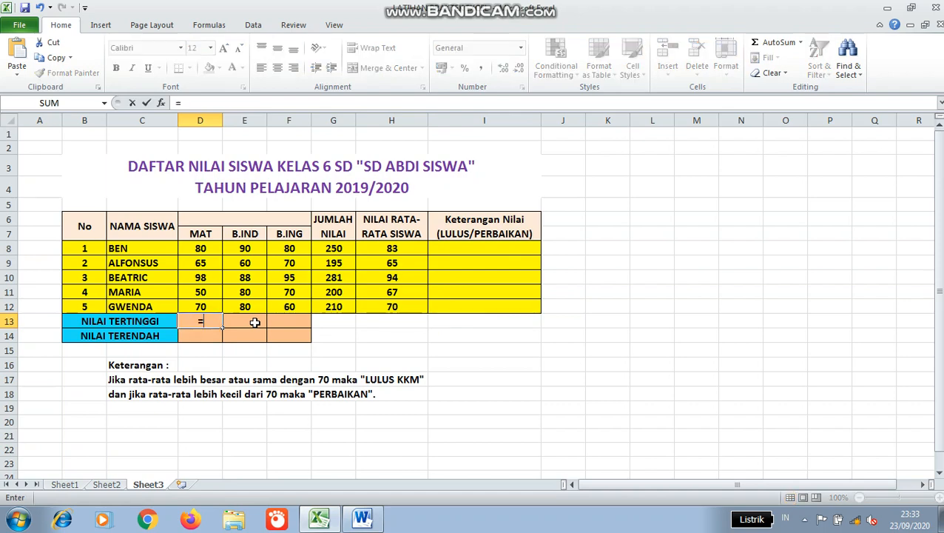
type("max(")
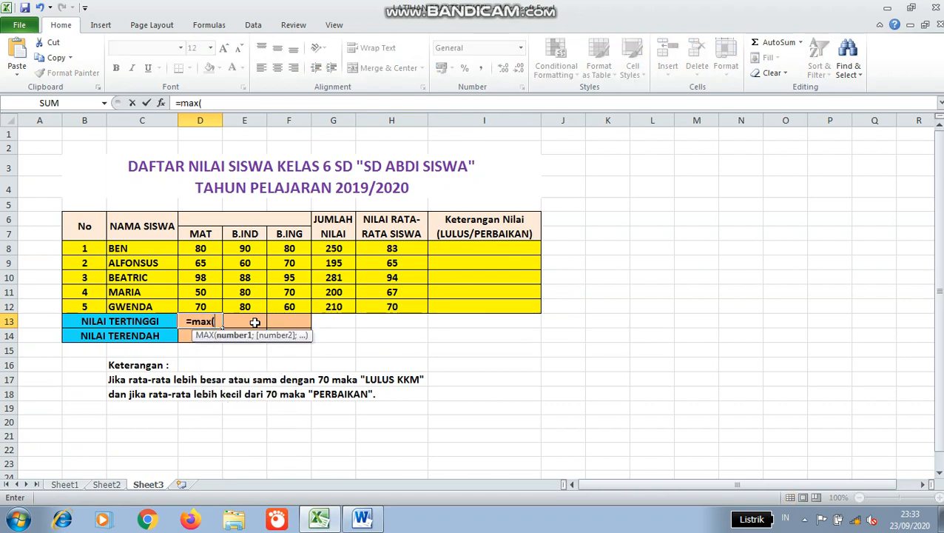
left_click(199, 248)
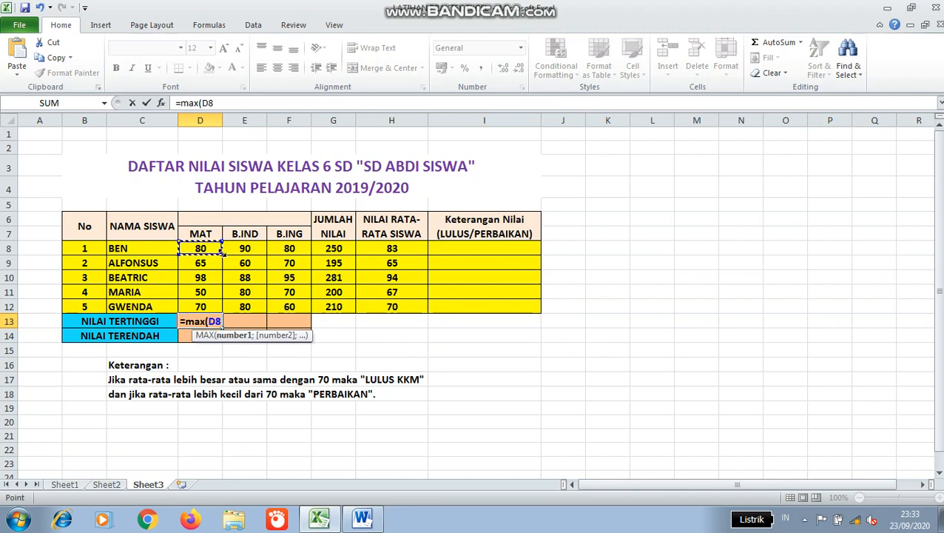
left_click_drag(221, 248, 219, 307)
type(")")
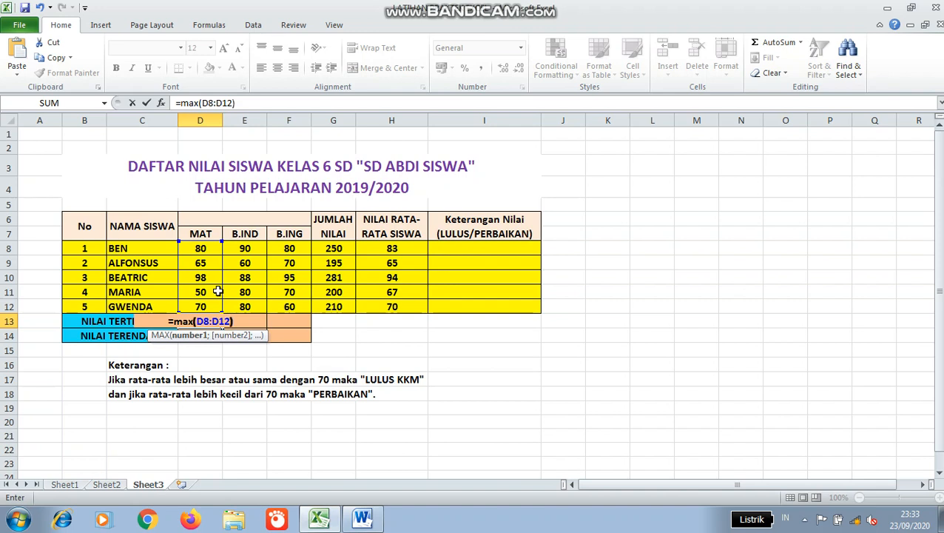
key("Return")
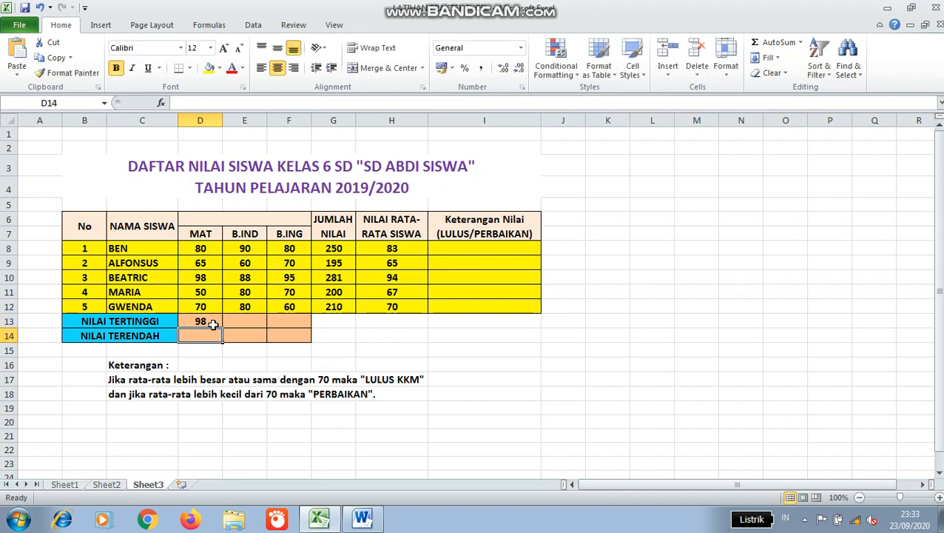
Fill the MAX formula from D13 across to F13 for the B.IND and B.ING scores
left_click(203, 320)
left_click_drag(224, 326, 290, 324)
Find the lowest MAT score in D14 with =MIN(D8:D12) and fill the formula across to F14
left_click(214, 335)
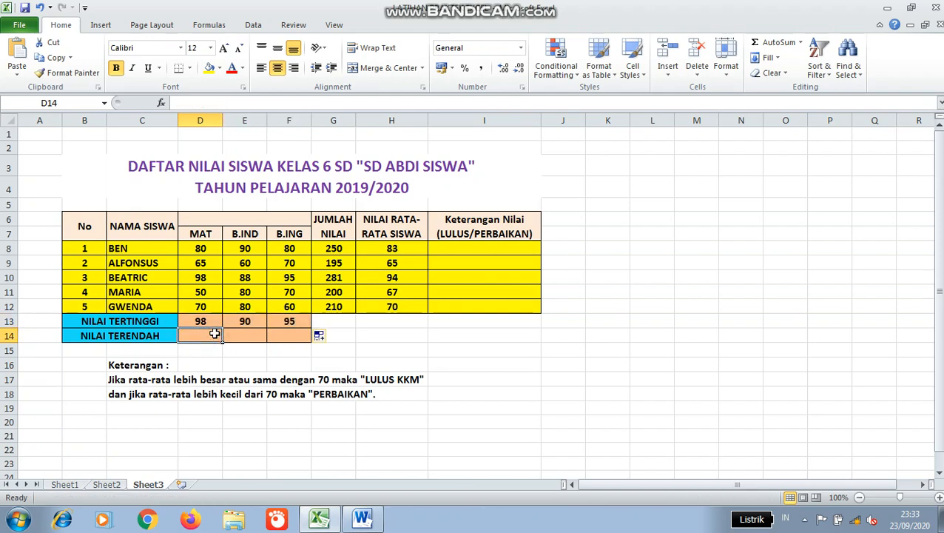
type("=min(")
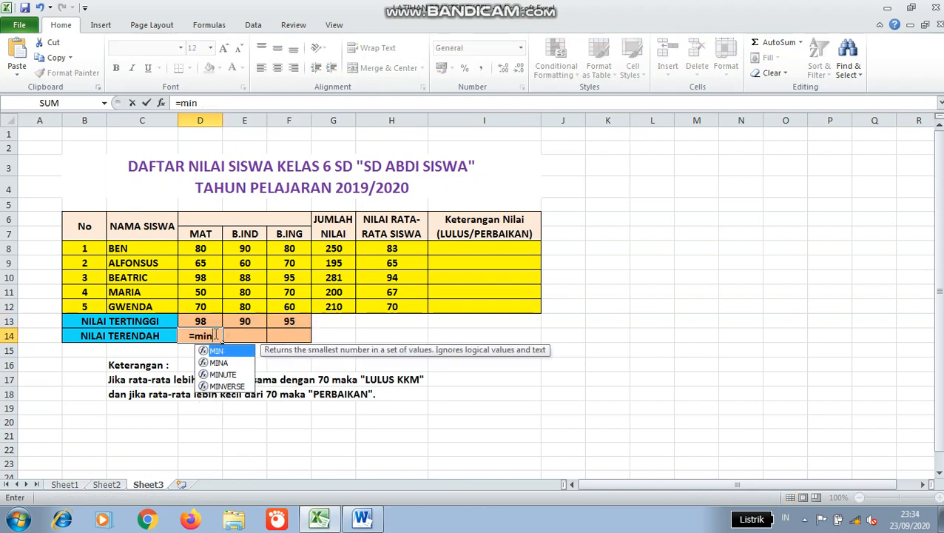
left_click(207, 249)
left_click_drag(207, 248, 224, 309)
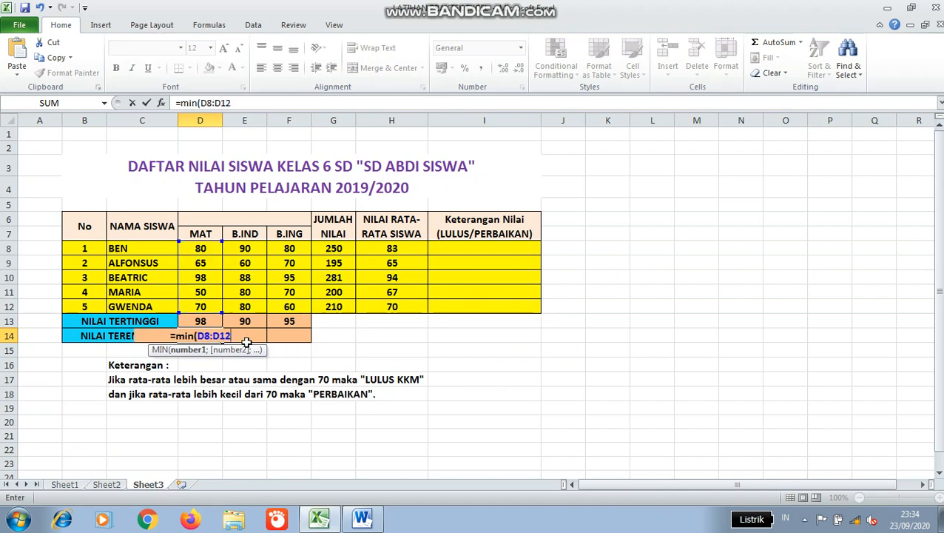
type(")")
key("Return")
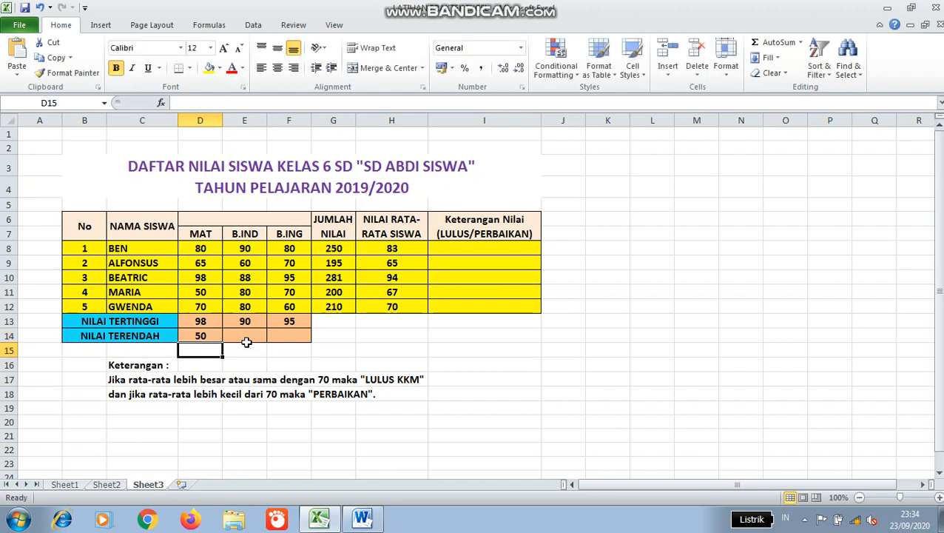
left_click(201, 335)
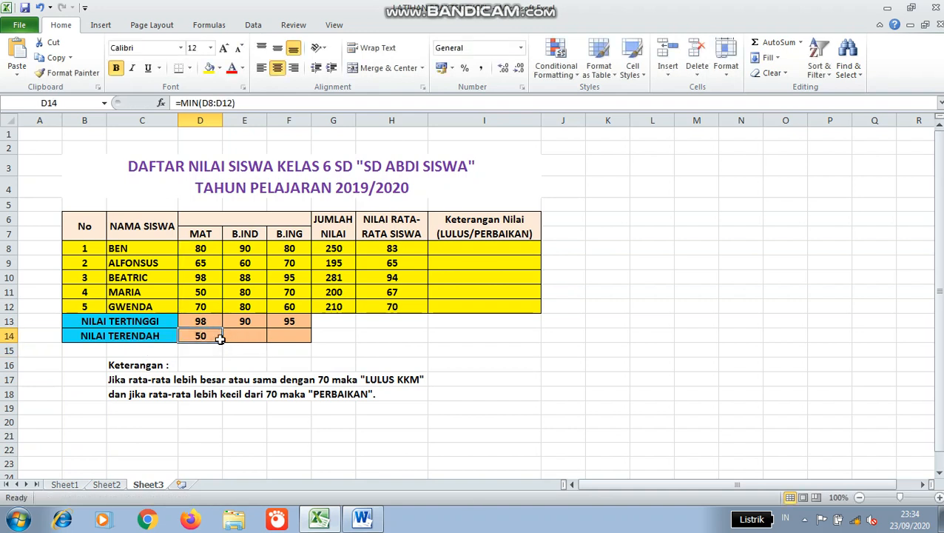
left_click_drag(222, 343, 289, 337)
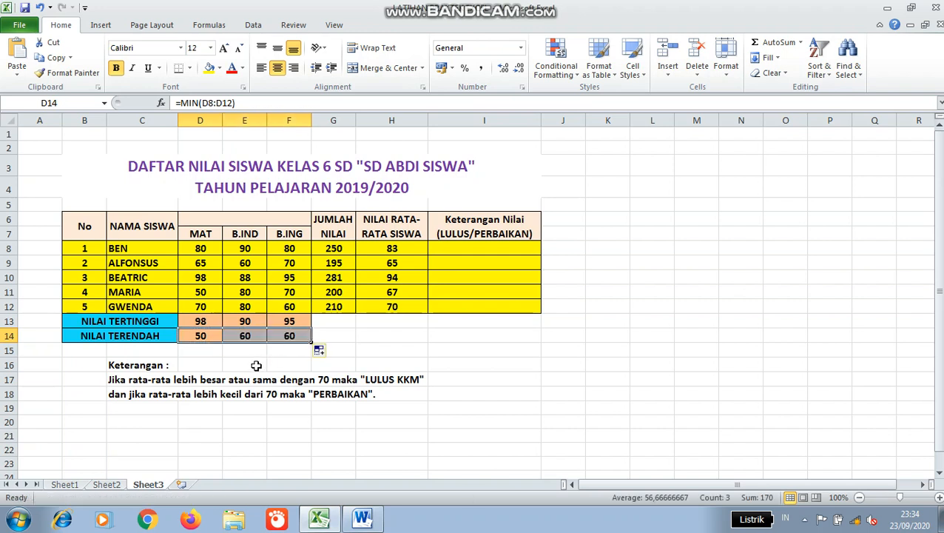
Check the highest and lowest results in D13:F14 against the individual subject scores in the table
left_click(207, 275)
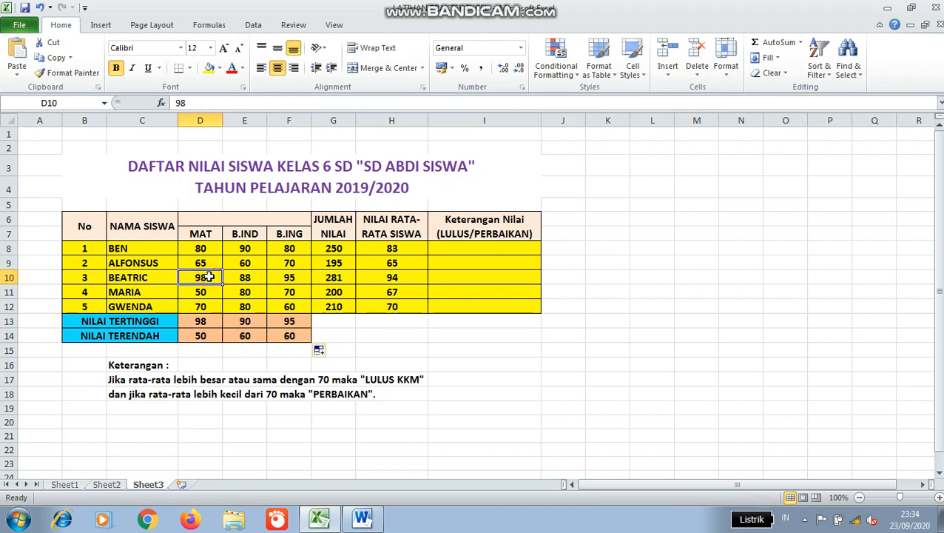
left_click(248, 320)
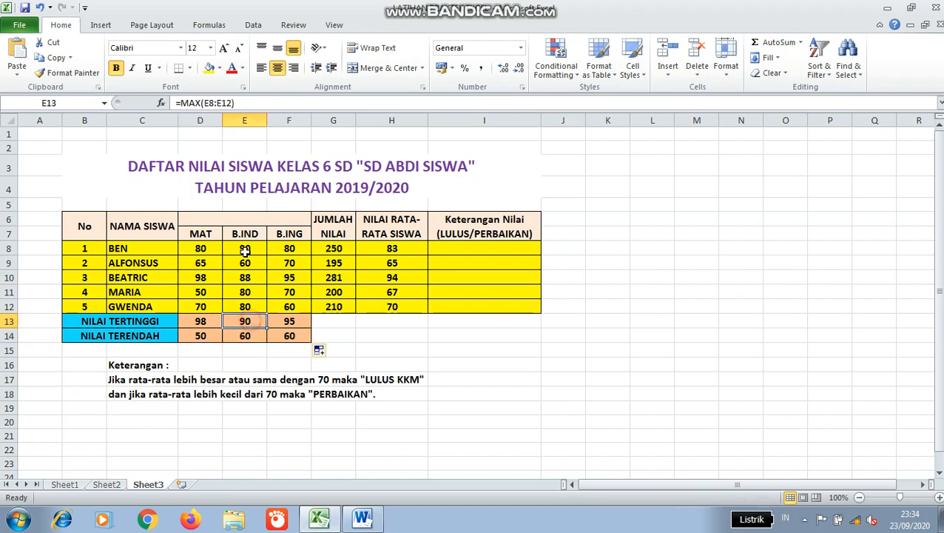
left_click(293, 325)
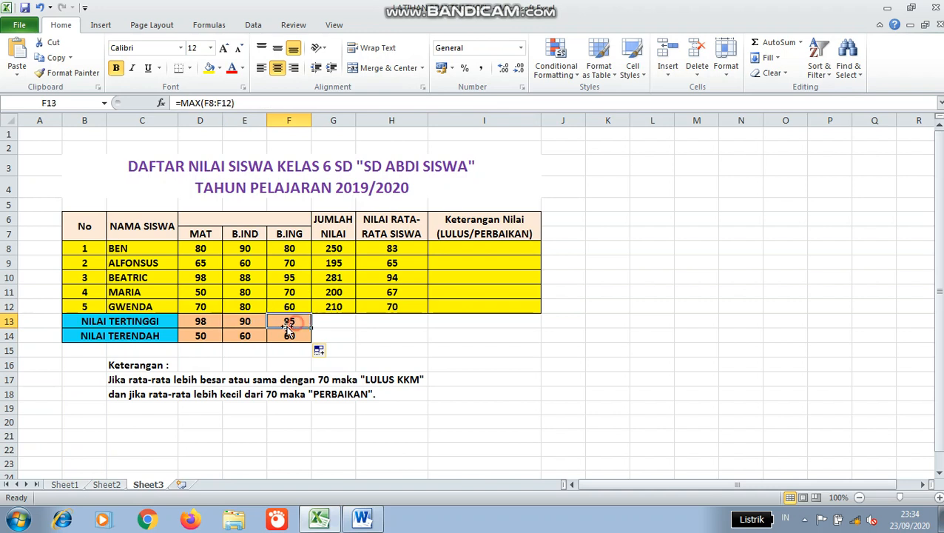
left_click(200, 290)
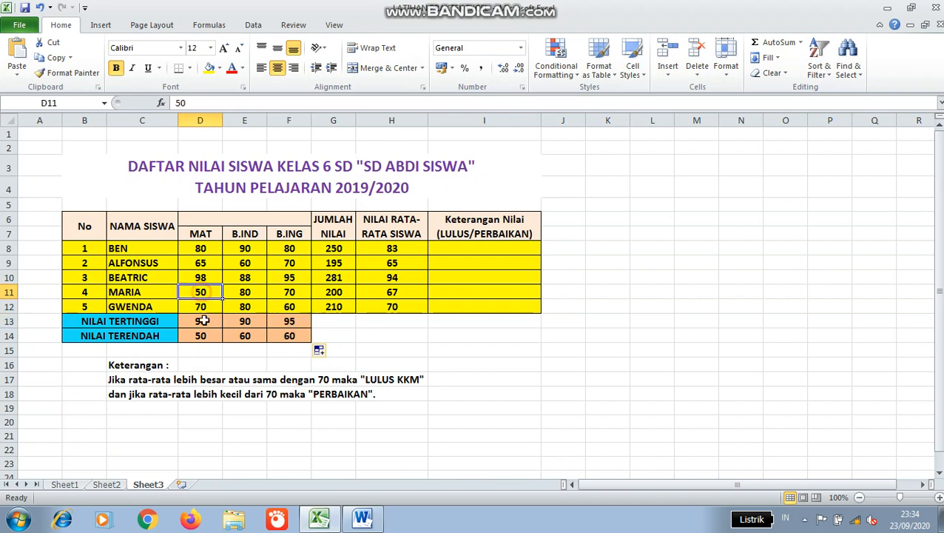
left_click(206, 337)
left_click(247, 265)
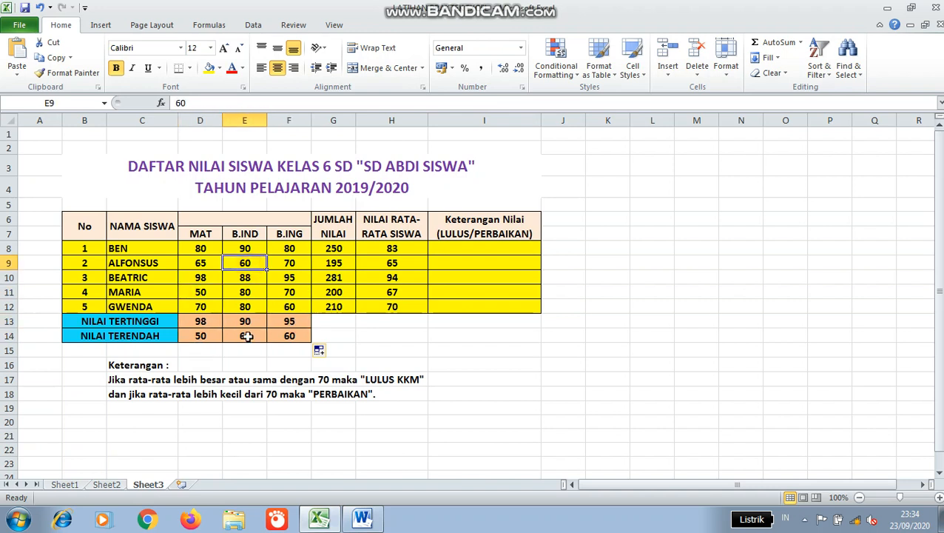
left_click(247, 334)
left_click(289, 337)
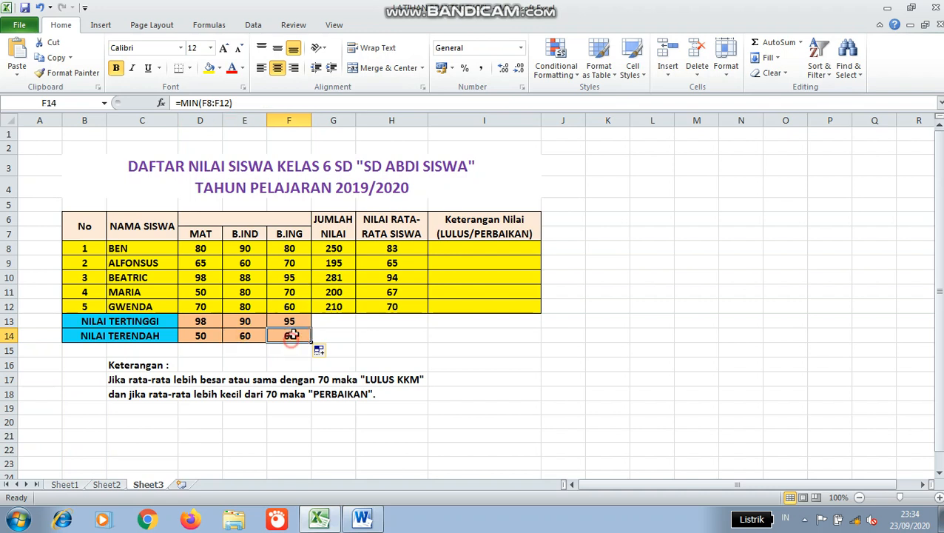
Start an IF formula in I8 that tests whether the first student's average meets the condition H8>=70
left_click(476, 250)
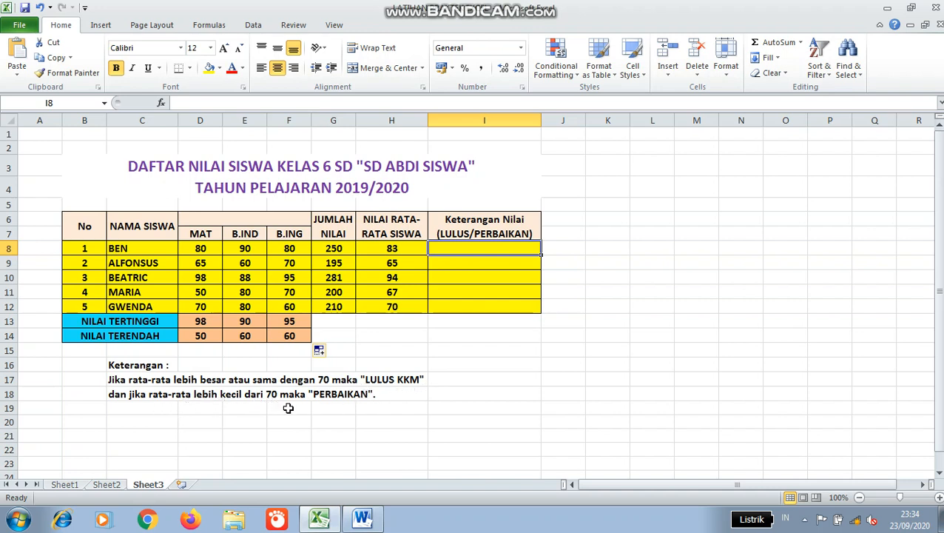
left_click(474, 263)
left_click(474, 250)
type("=if")
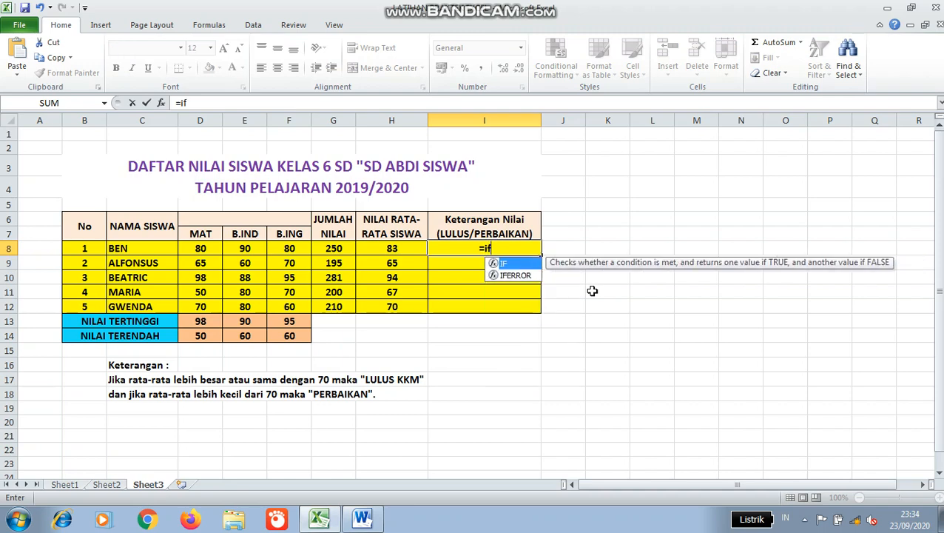
type("(")
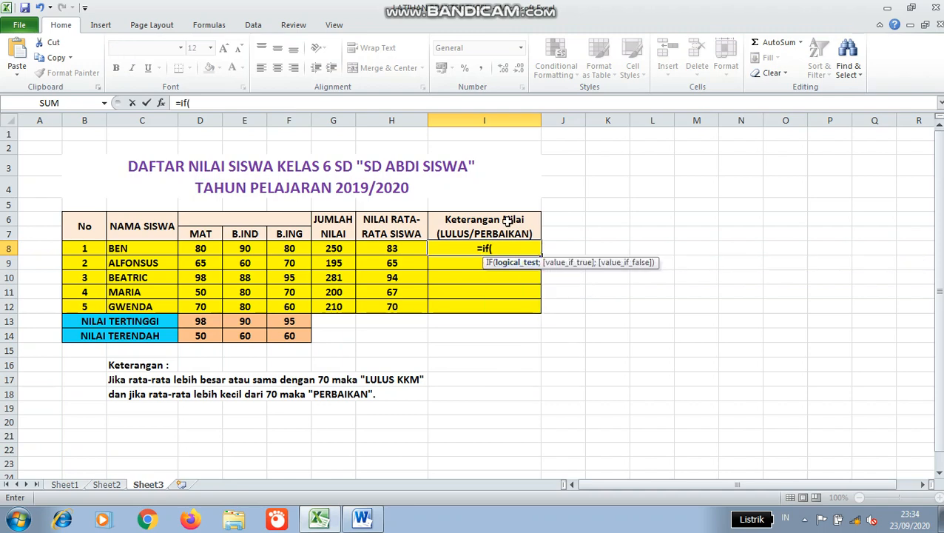
left_click(407, 249)
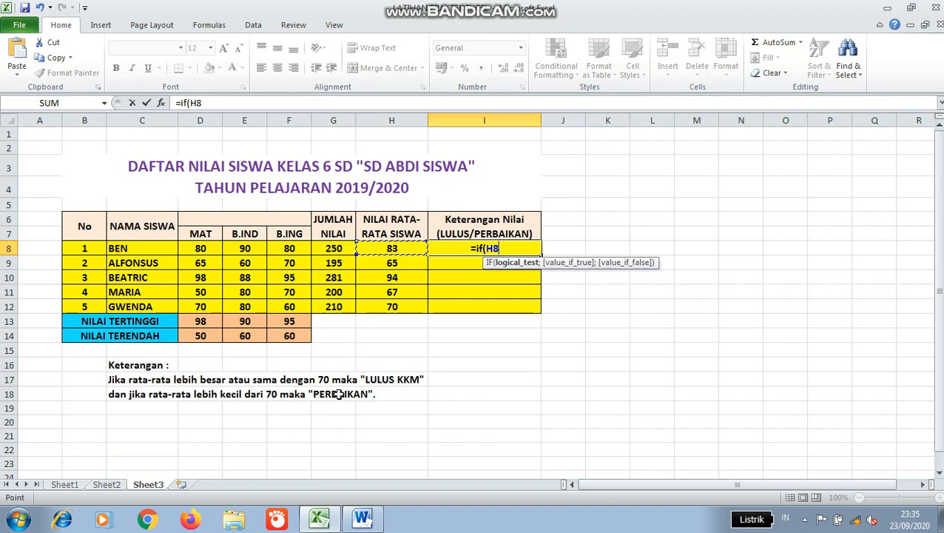
type(">=")
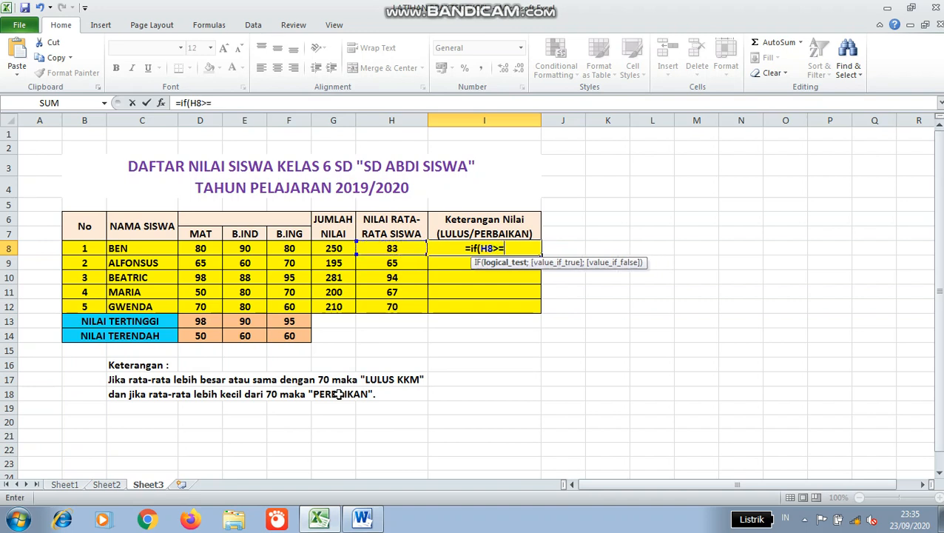
type("70")
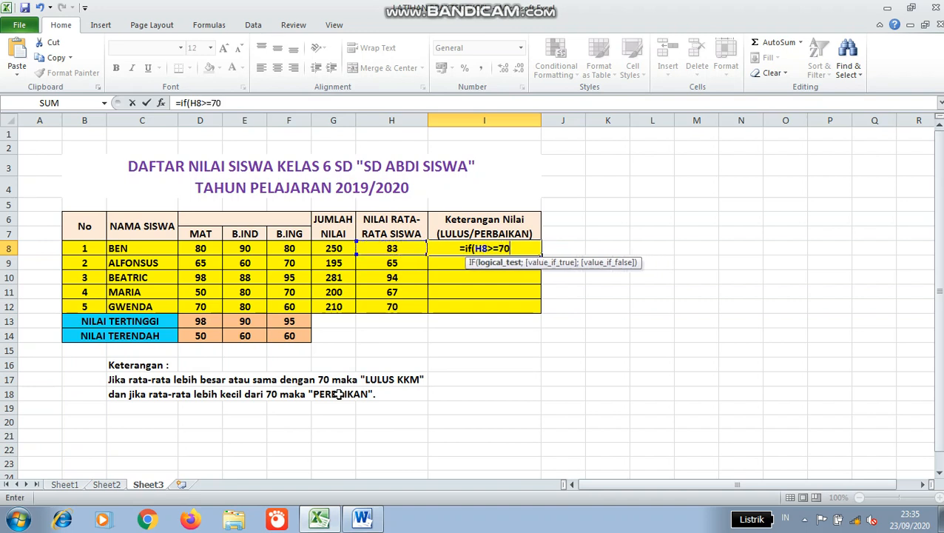
Add "lulus" as the value if true in the I8 IF formula and begin the text for the value if false
type(";")
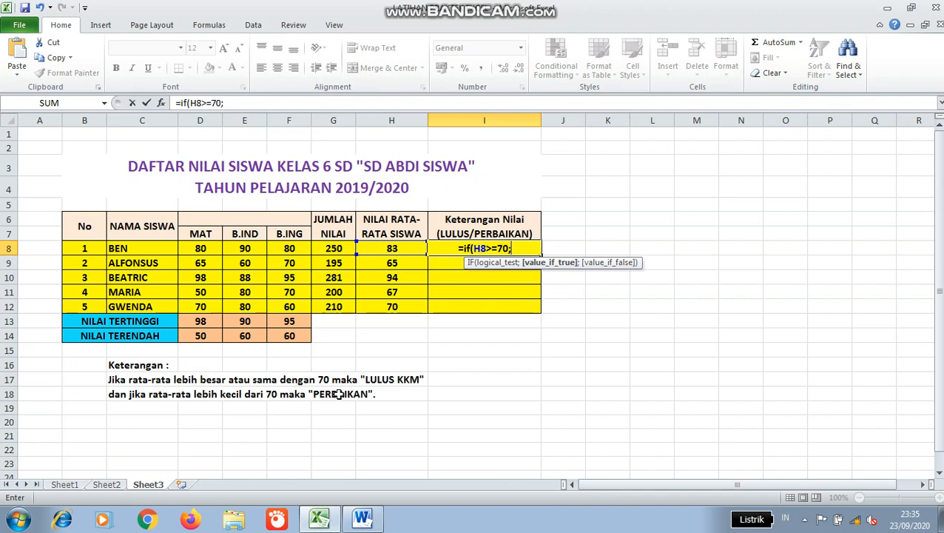
type("\"")
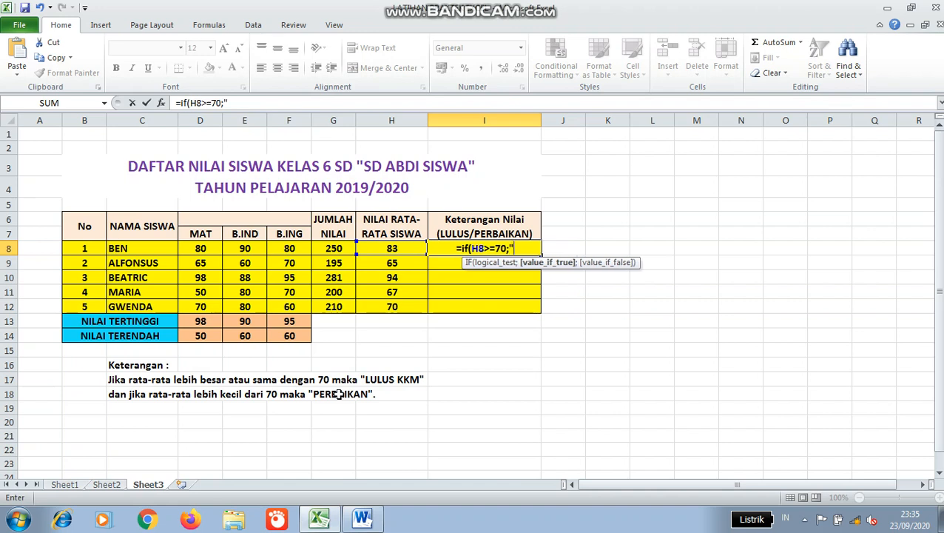
type("lulus")
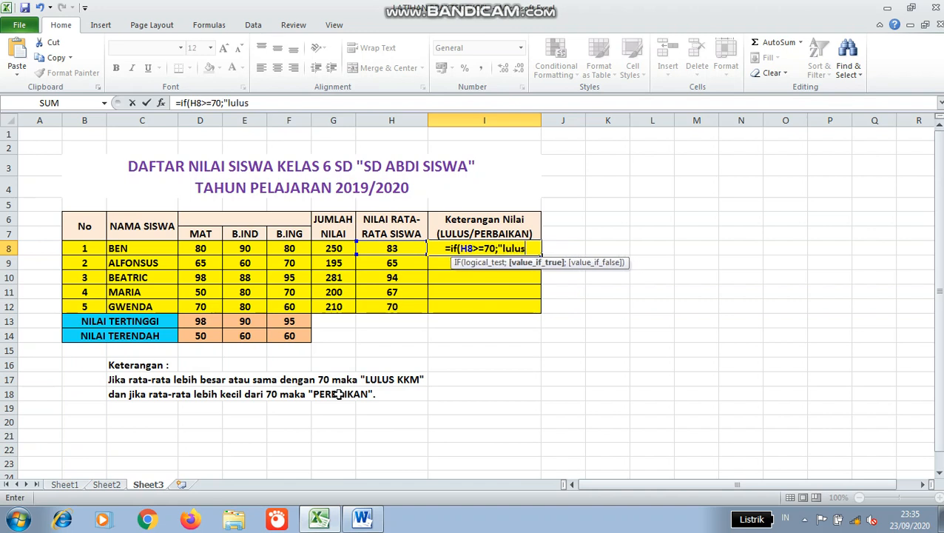
type("\"")
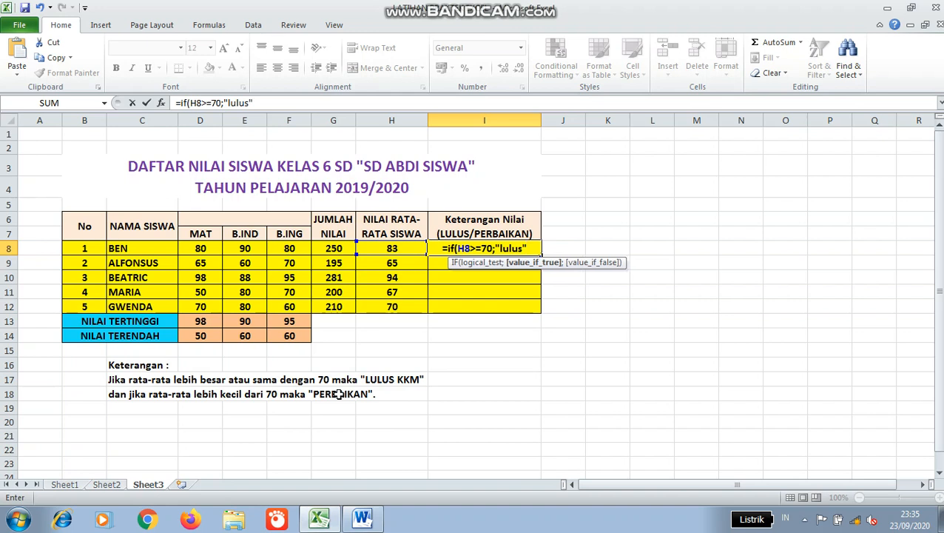
type(";")
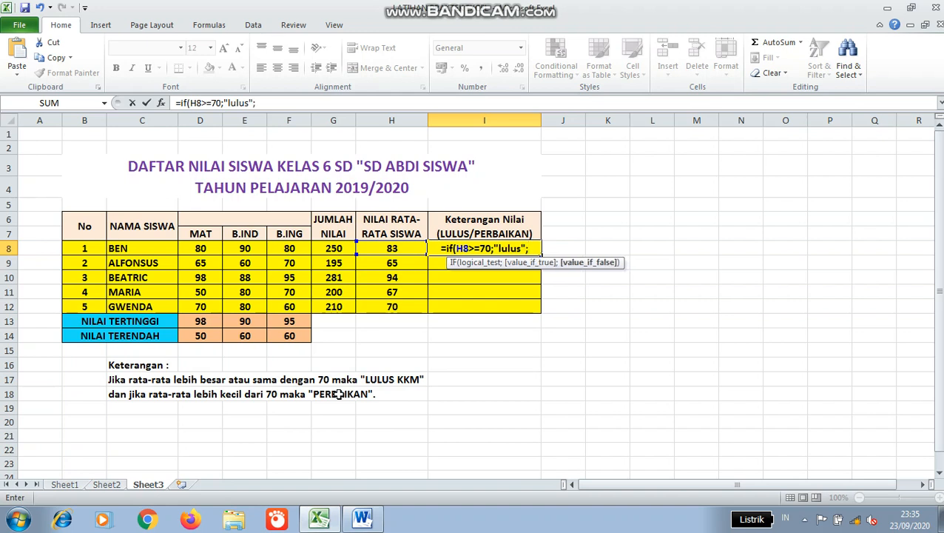
type("\"")
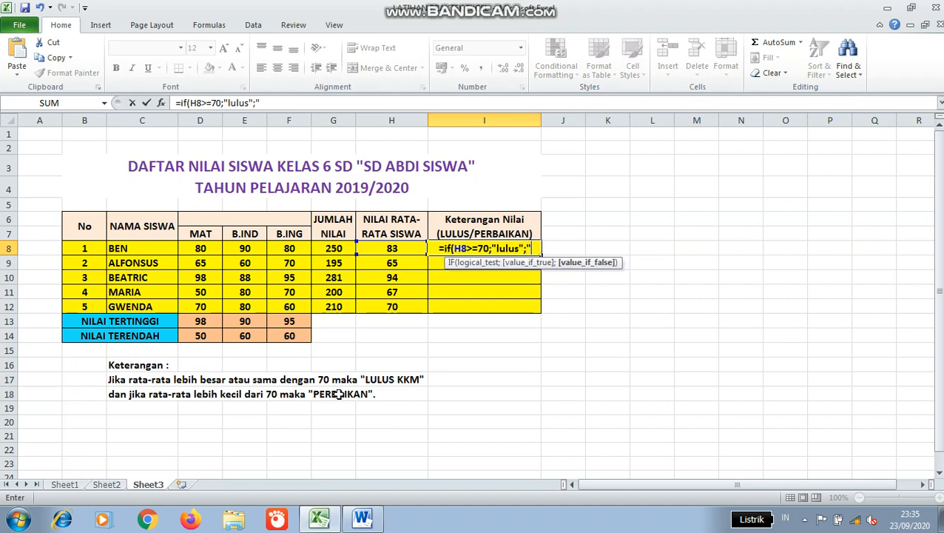